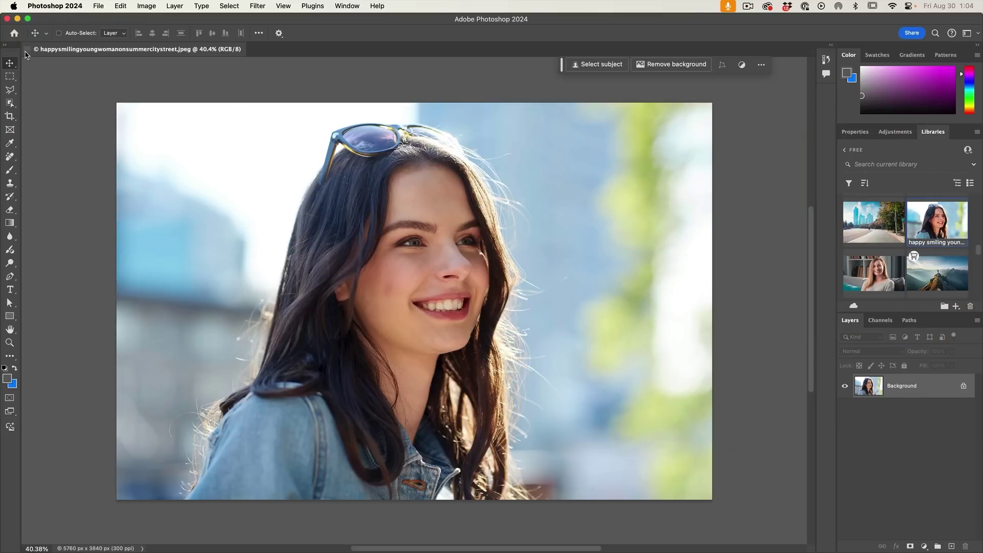
Close the smiling-woman photo and leave the Home screen for the empty workspace.
click(29, 49)
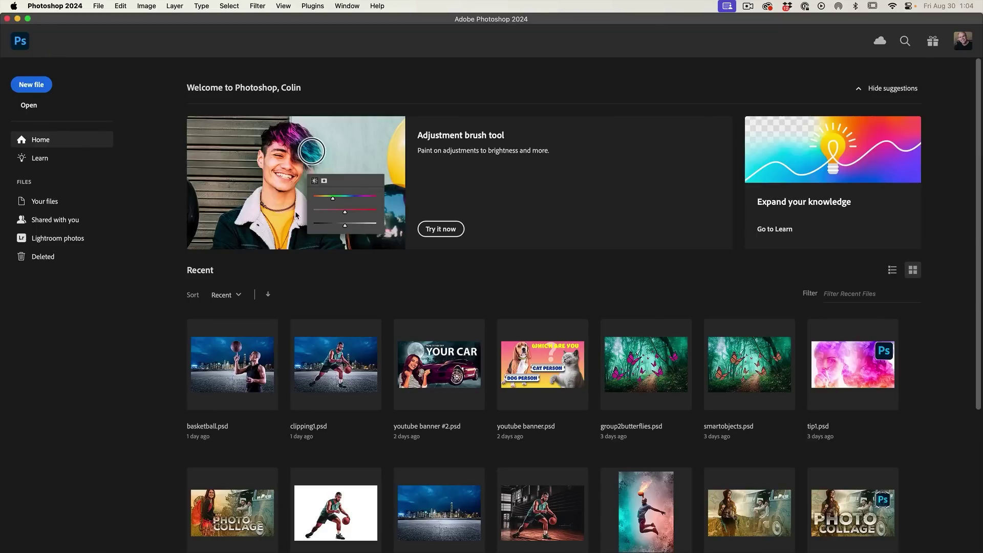
click(21, 41)
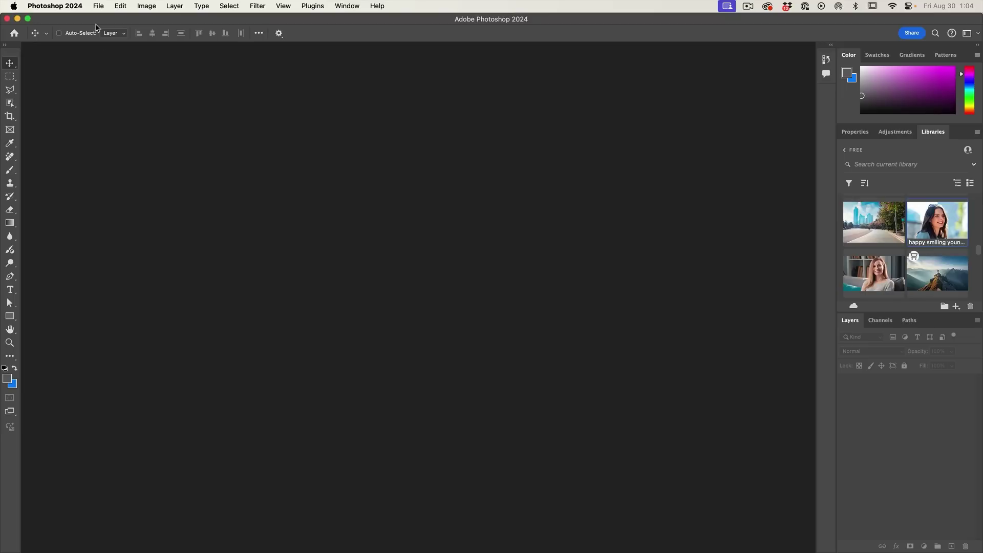
click(54, 6)
Turn off Auto show the Home Screen in General settings, then test by opening and closing the Guangzhou street photo.
mouse_move(46, 44)
click(159, 45)
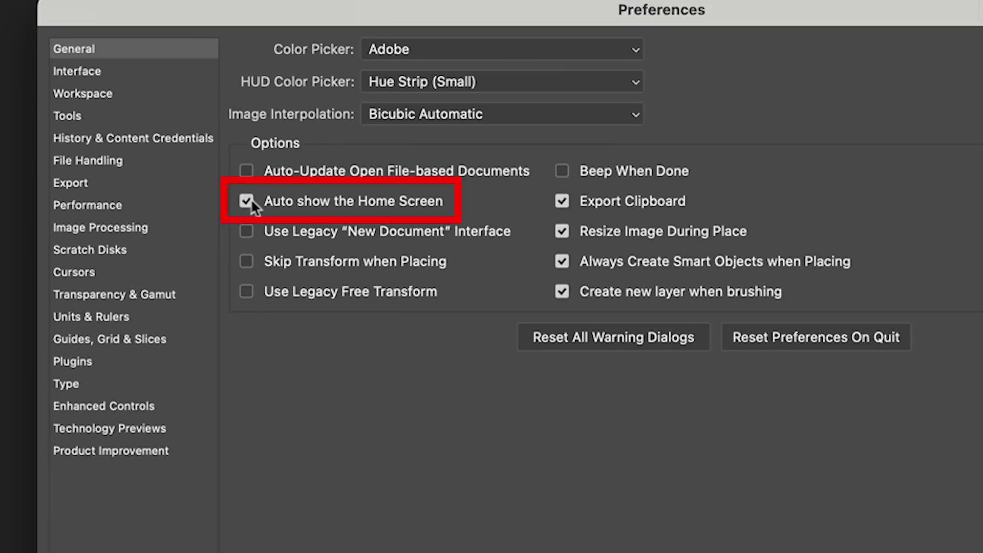
click(247, 200)
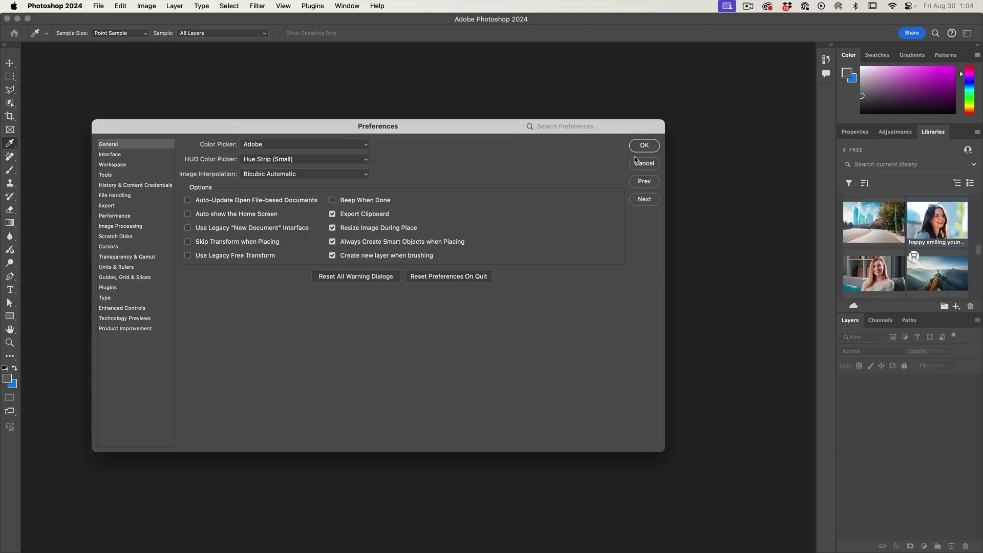
click(644, 146)
double_click(865, 241)
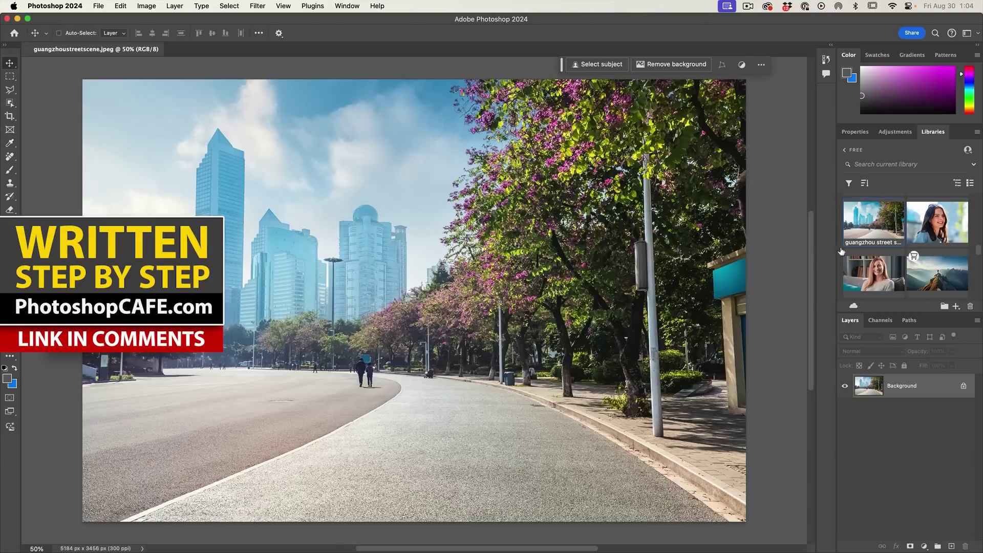
click(28, 49)
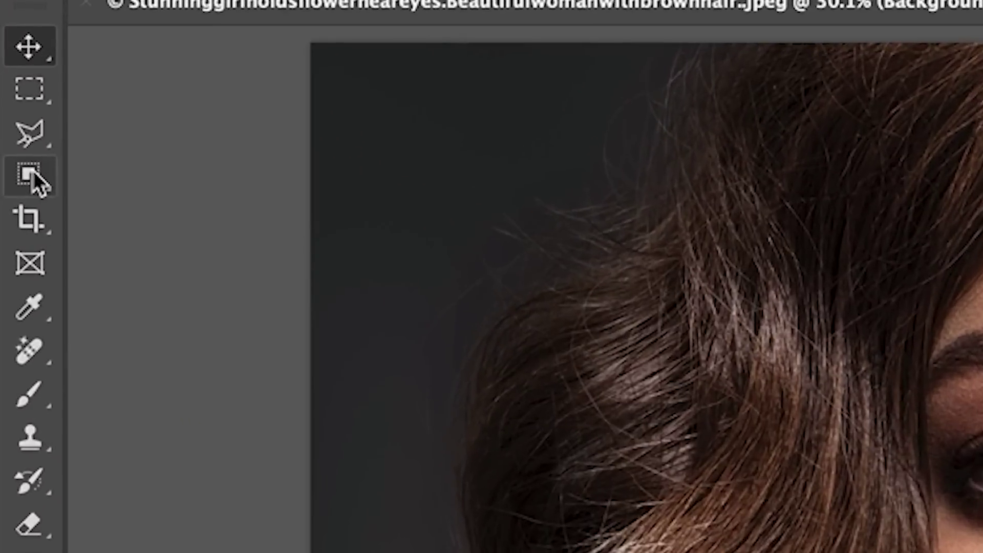
Select the woman with Object Selection's Select Subject and copy her onto a new layer.
click(11, 104)
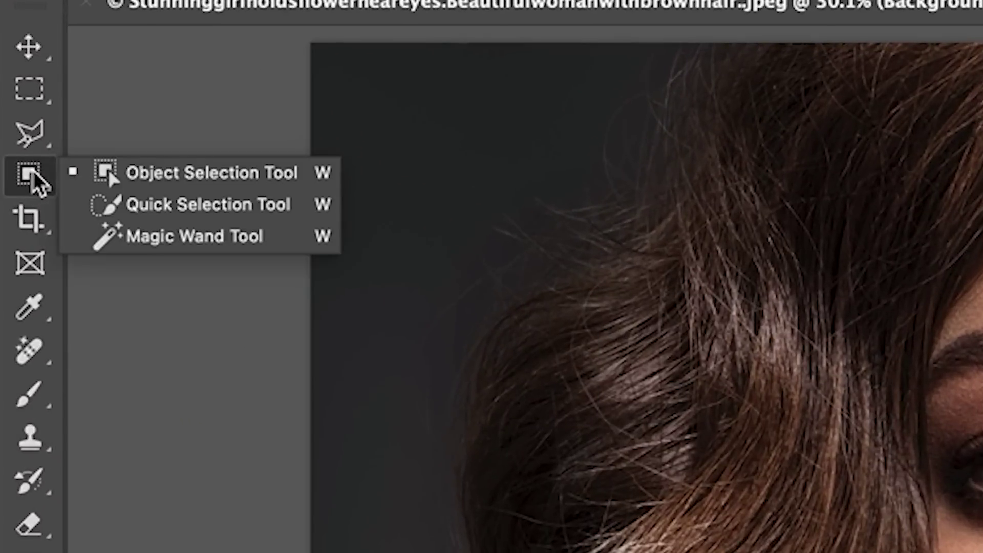
click(201, 185)
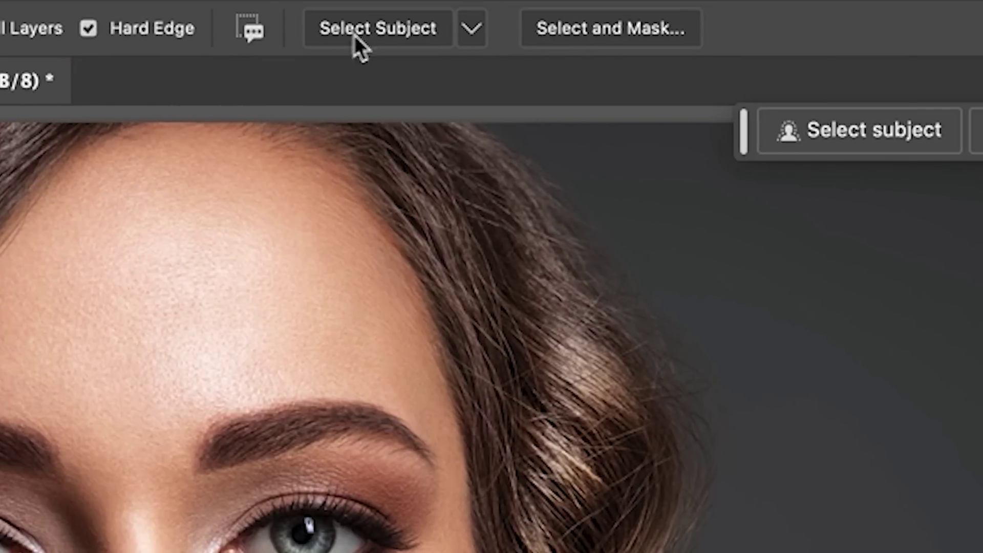
click(472, 29)
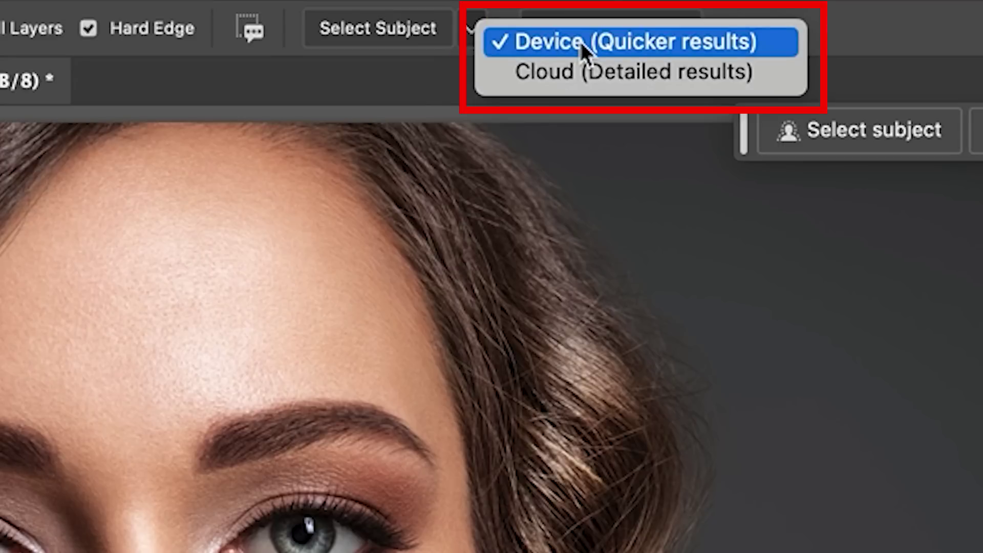
click(351, 9)
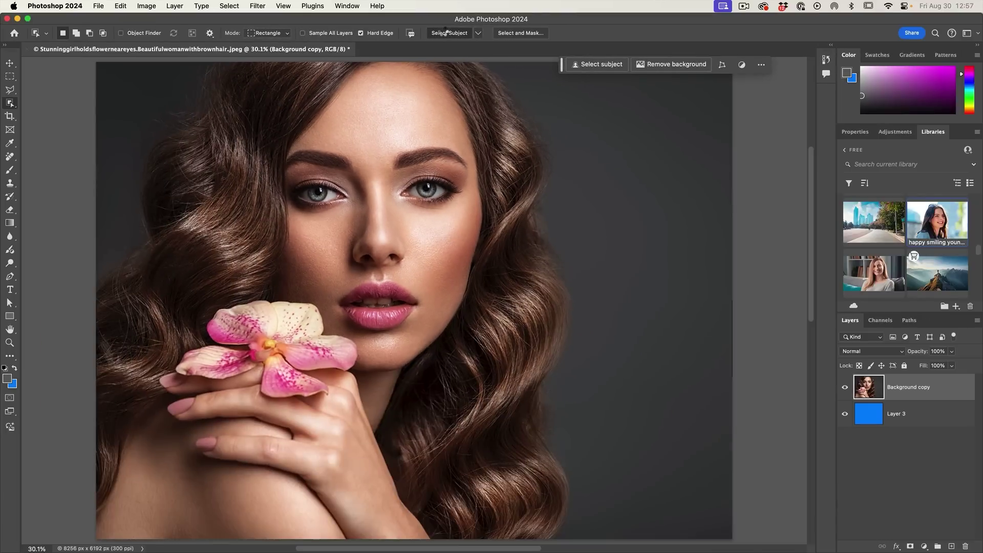
click(445, 32)
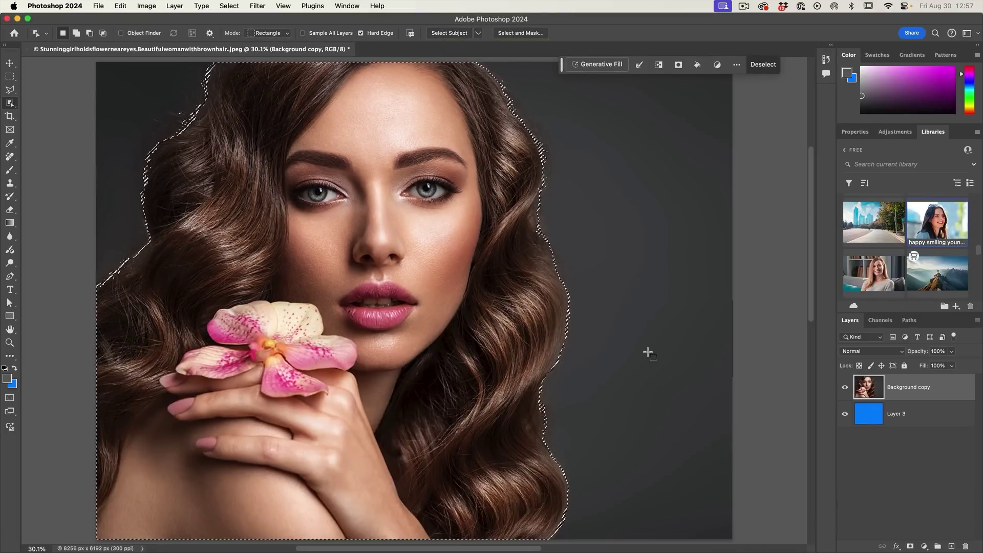
key(super+j)
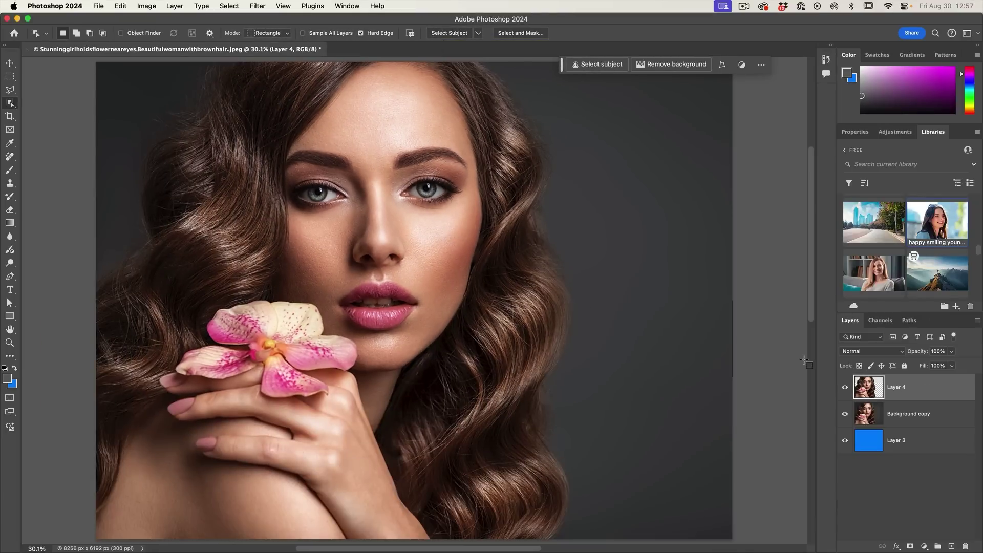
Move blue Layer 3 below the Layer 4 cutout and toggle the layers' visibility.
click(846, 414)
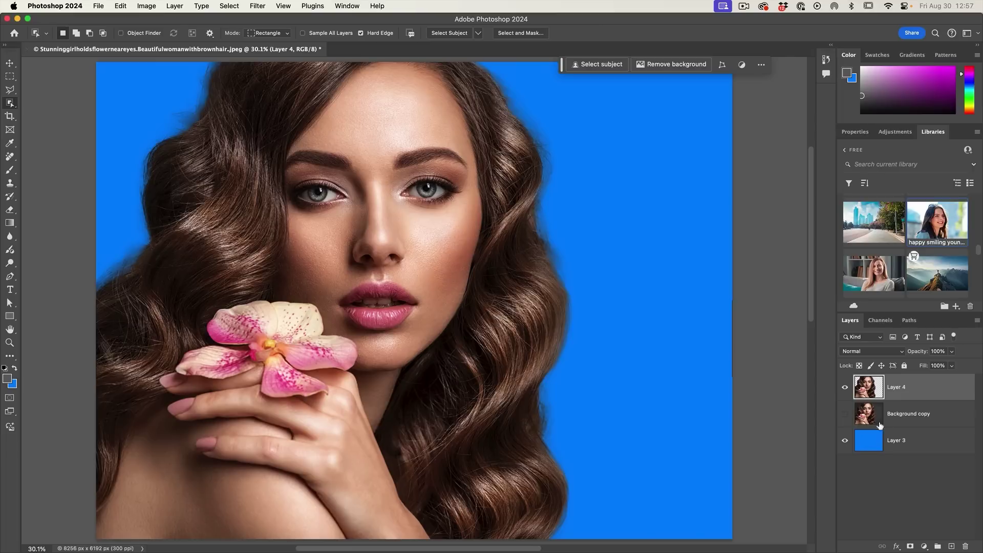
drag(879, 425, 879, 423)
click(845, 388)
click(845, 415)
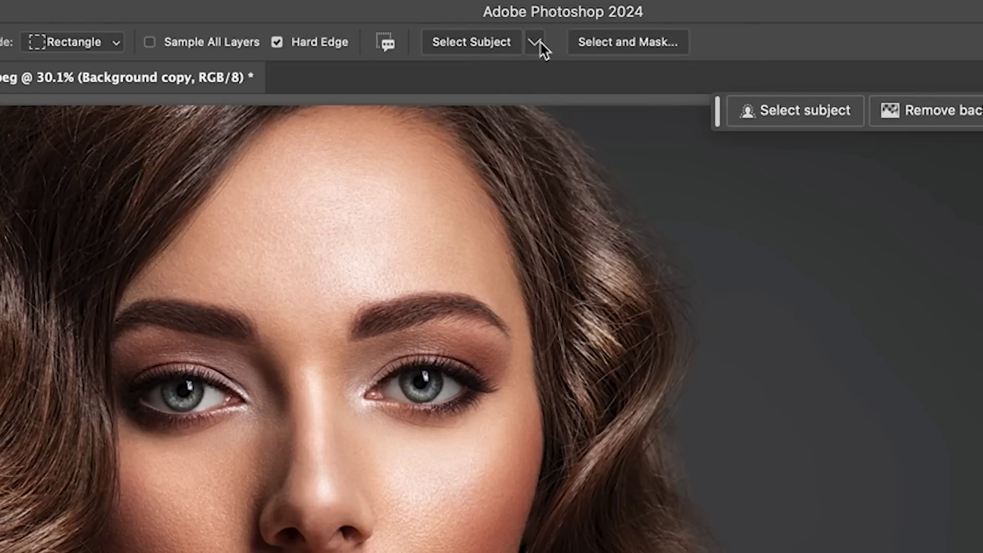
Switch Select Subject to Cloud (Detailed results) and reselect the woman with cloud processing.
click(538, 42)
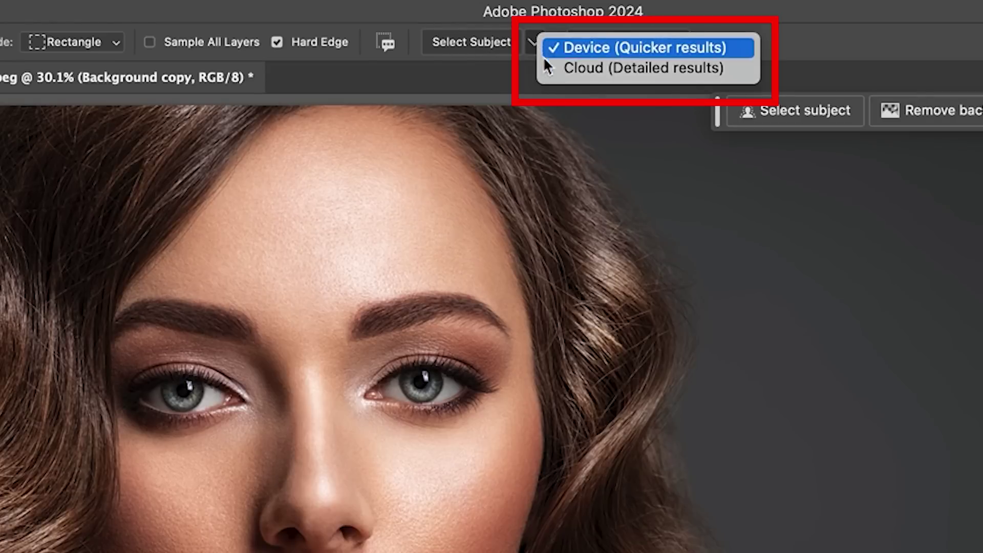
click(573, 65)
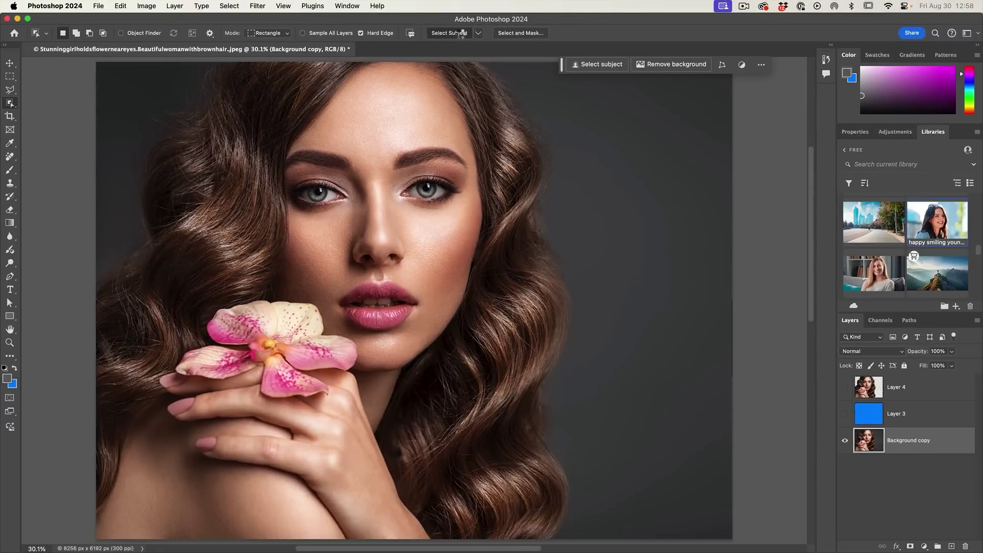
click(464, 33)
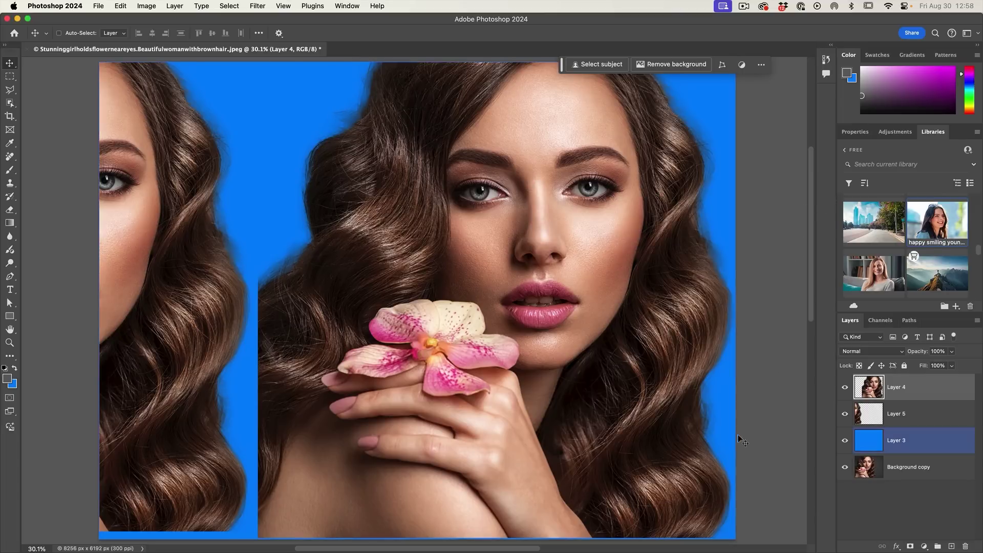
key(w)
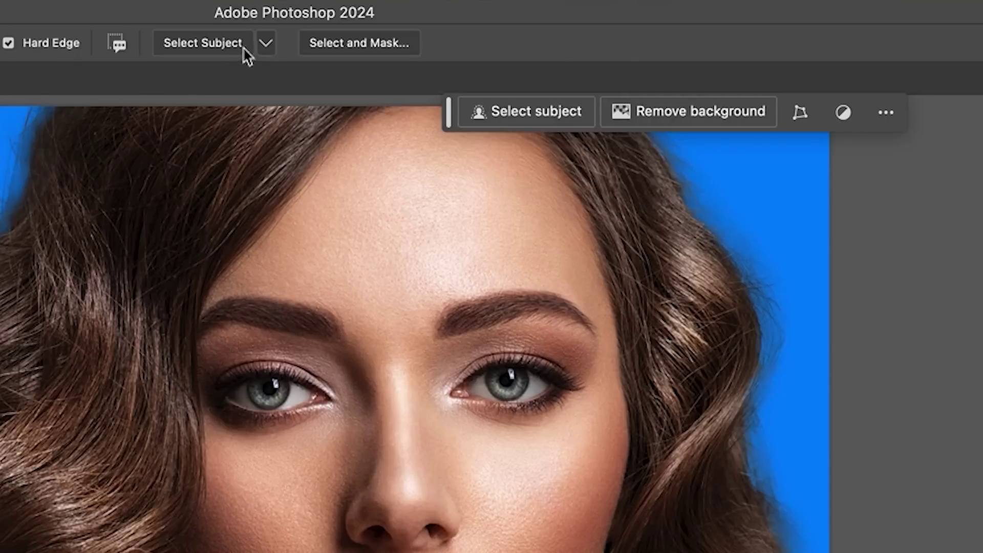
click(266, 46)
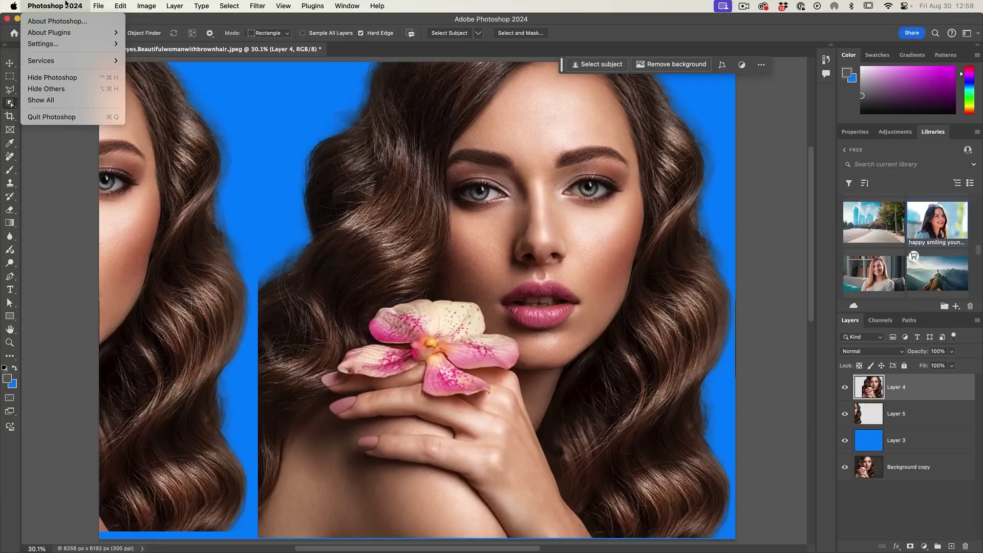
Set Image Processing to Cloud (Detailed results) for Select Subject and Remove Background, then verify in the options bar.
mouse_move(70, 46)
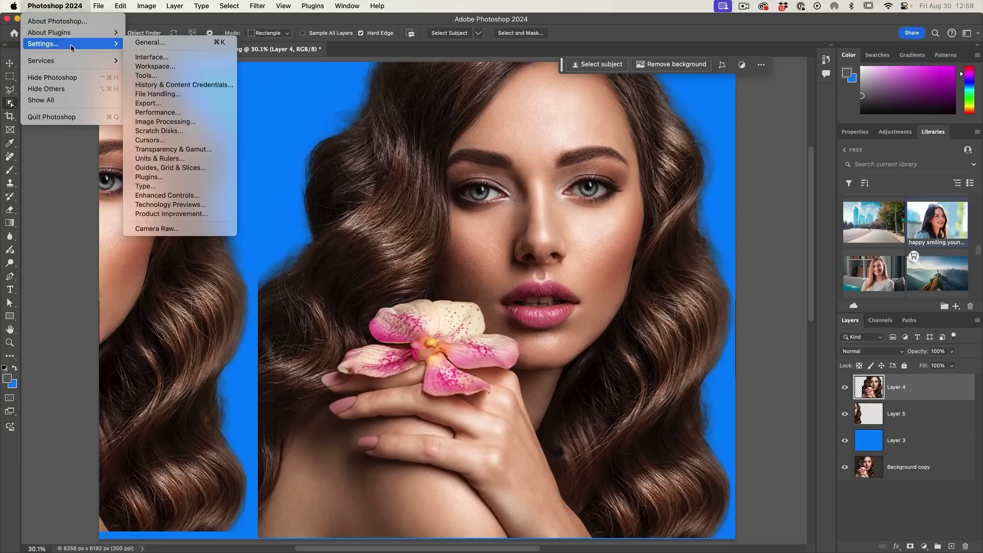
click(190, 121)
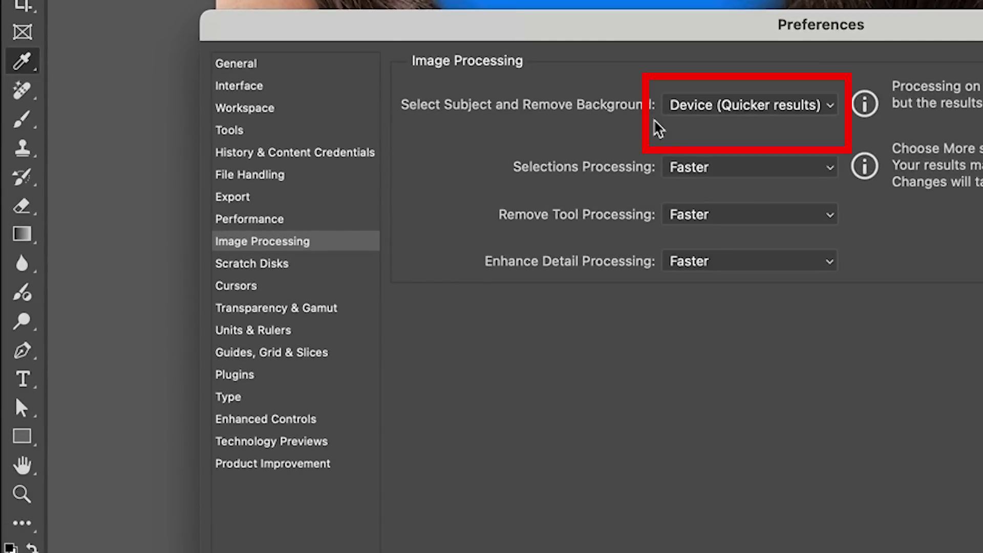
click(759, 108)
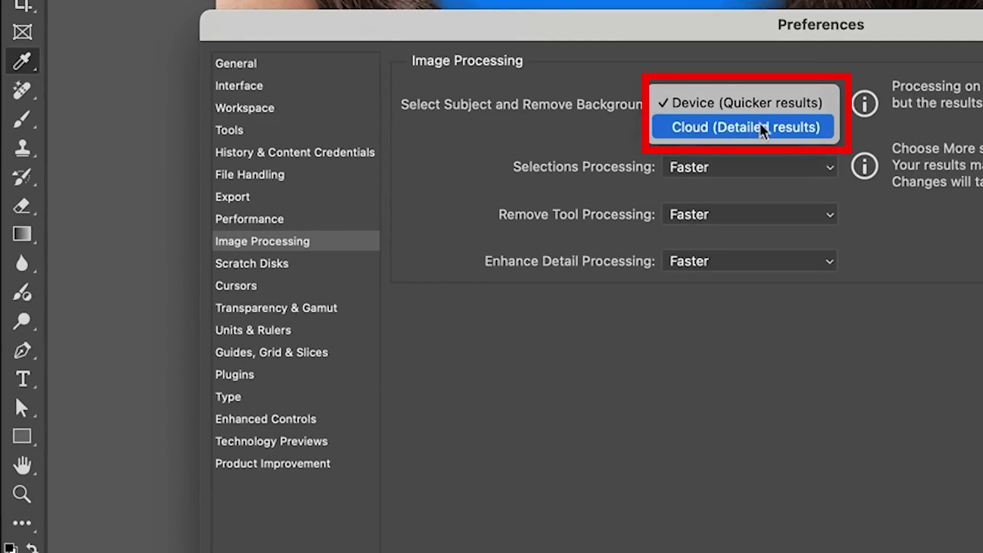
click(762, 129)
key(Return)
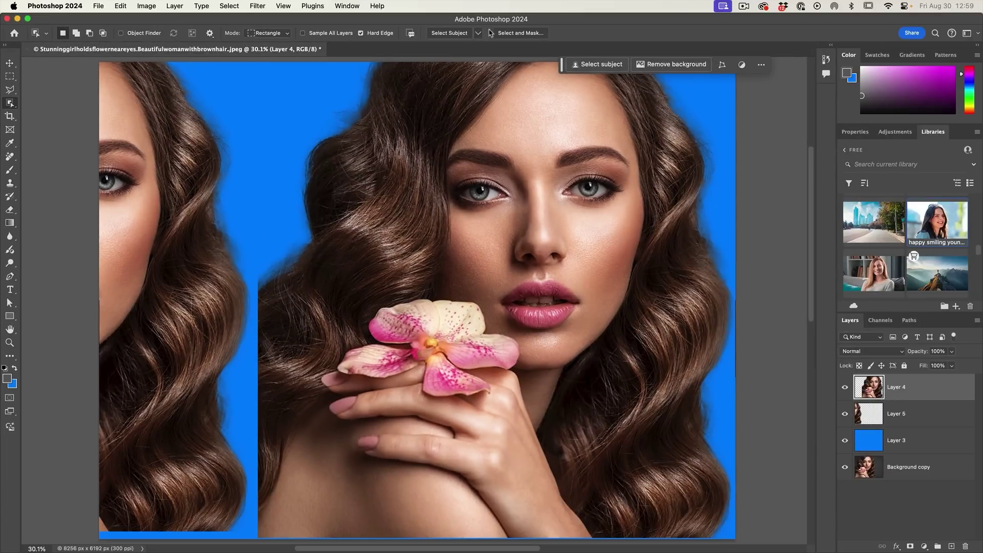
click(478, 34)
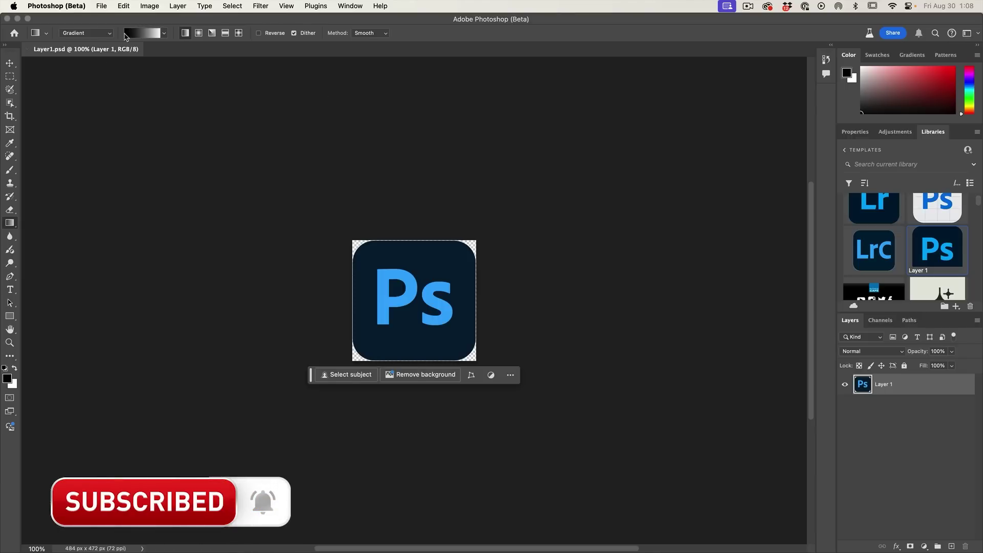
Open the gradient preset list and expand the Grays folder.
click(164, 34)
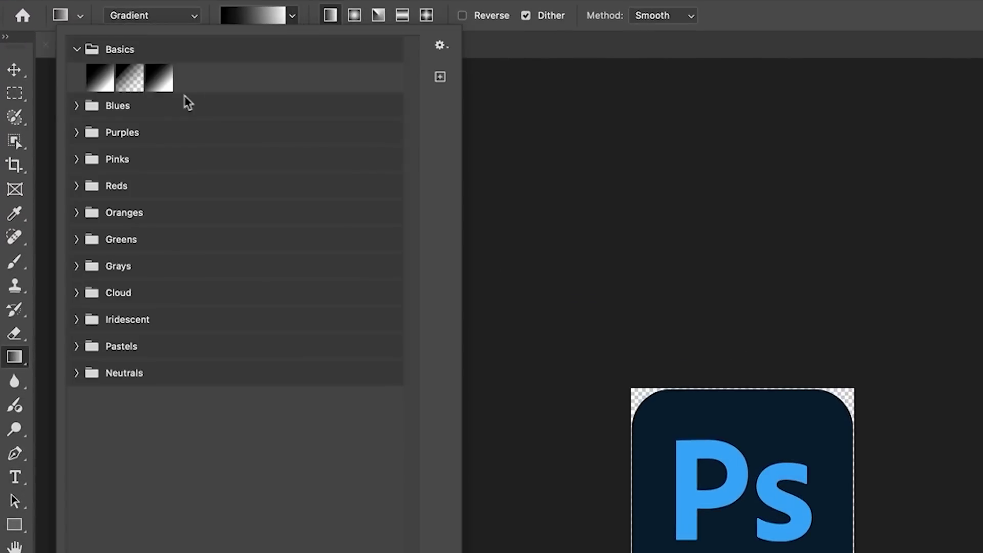
click(77, 266)
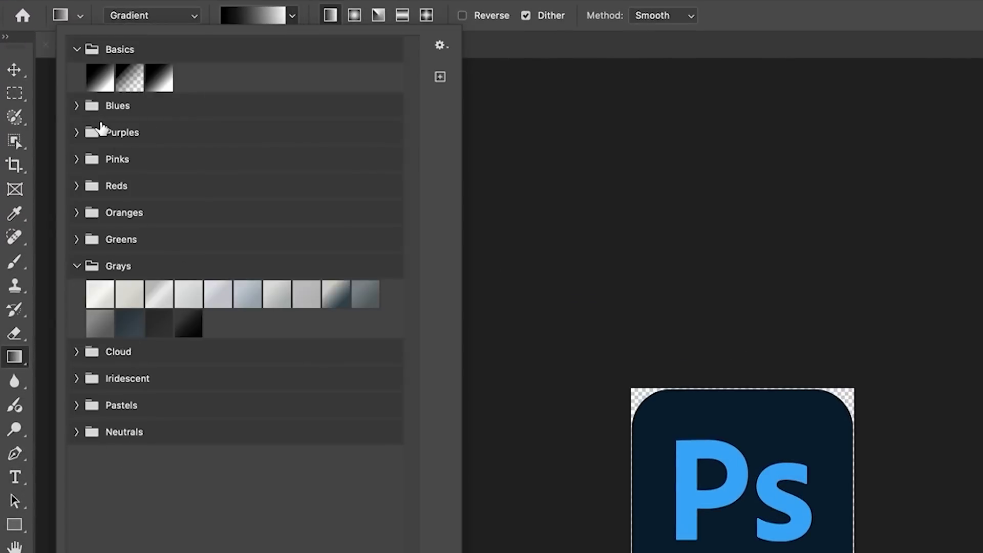
click(627, 1)
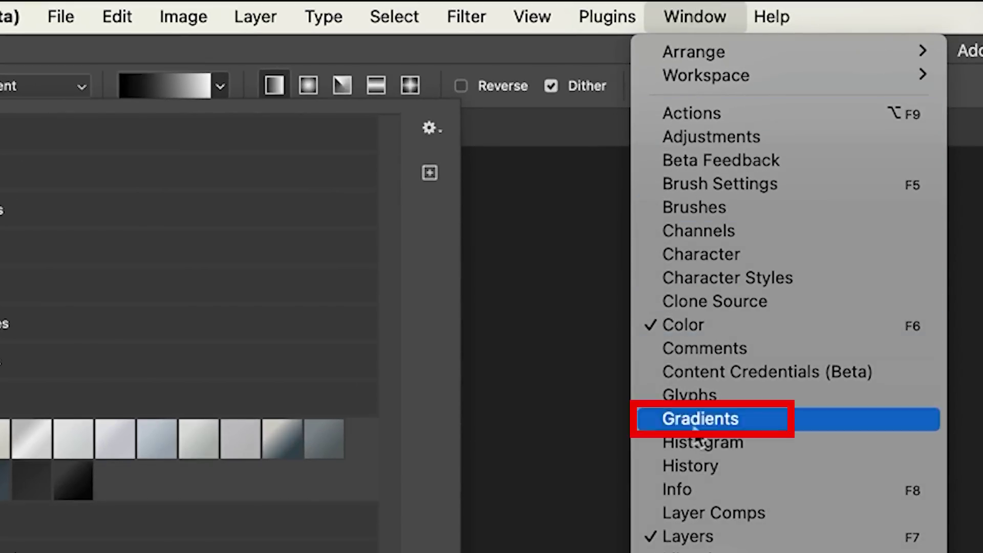
Float the Gradients panel out of the dock and enlarge it.
click(699, 422)
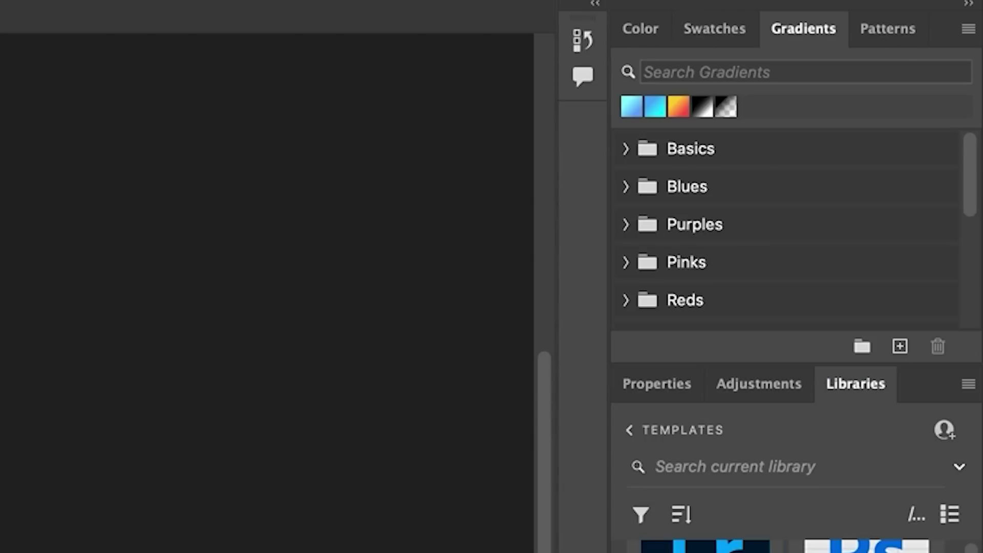
drag(801, 26, 0, 125)
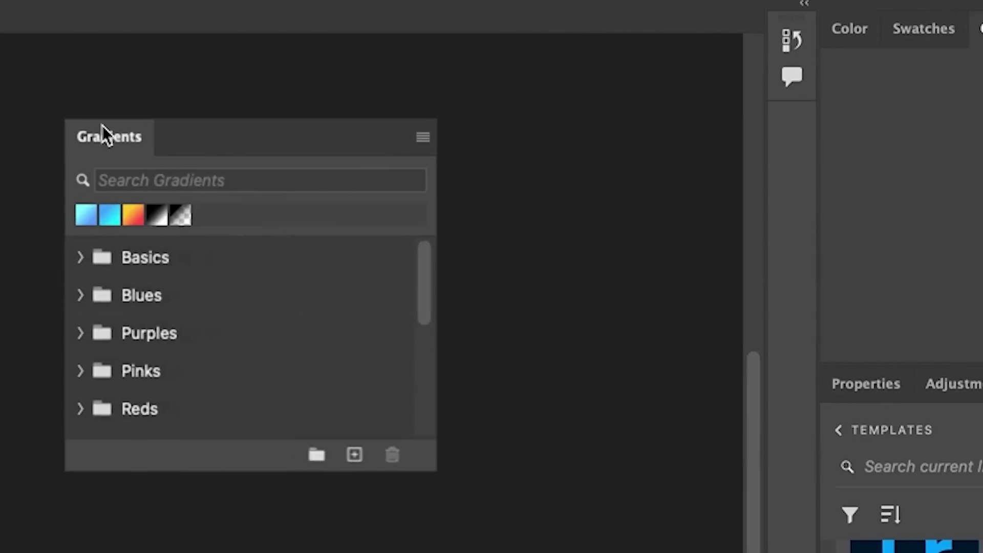
drag(102, 124, 75, 103)
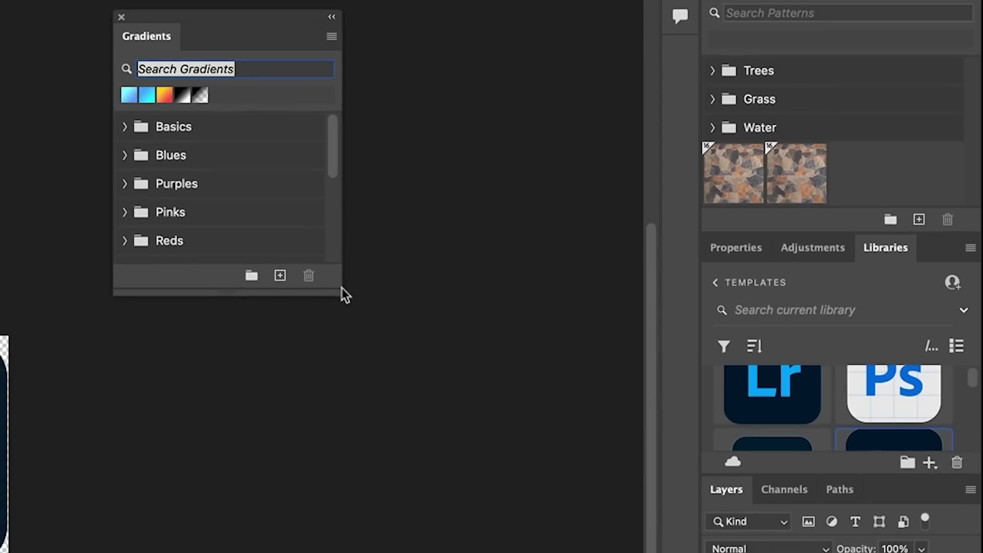
drag(346, 295, 483, 552)
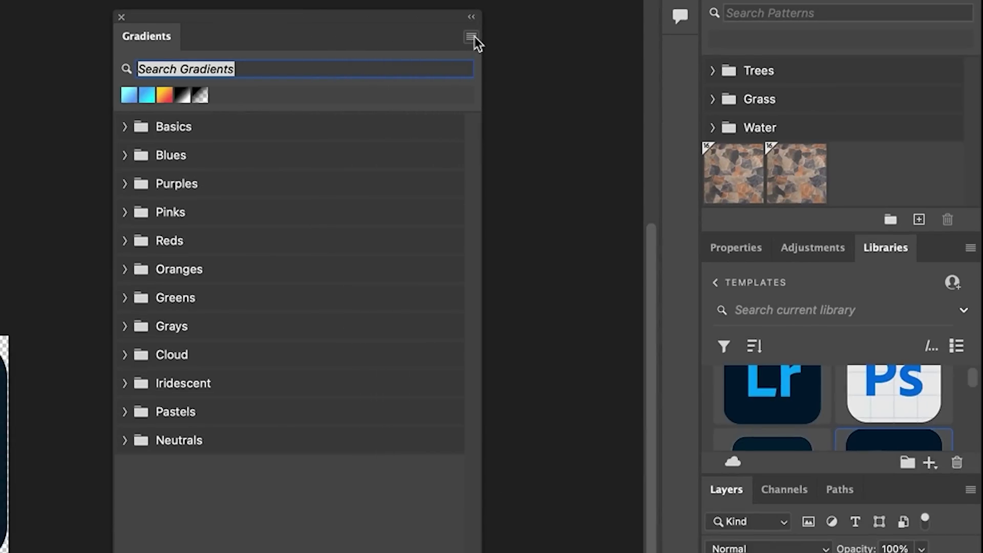
Load Legacy Gradients and expand its Legacy Default Gradients and Photographic Toning folders.
click(472, 37)
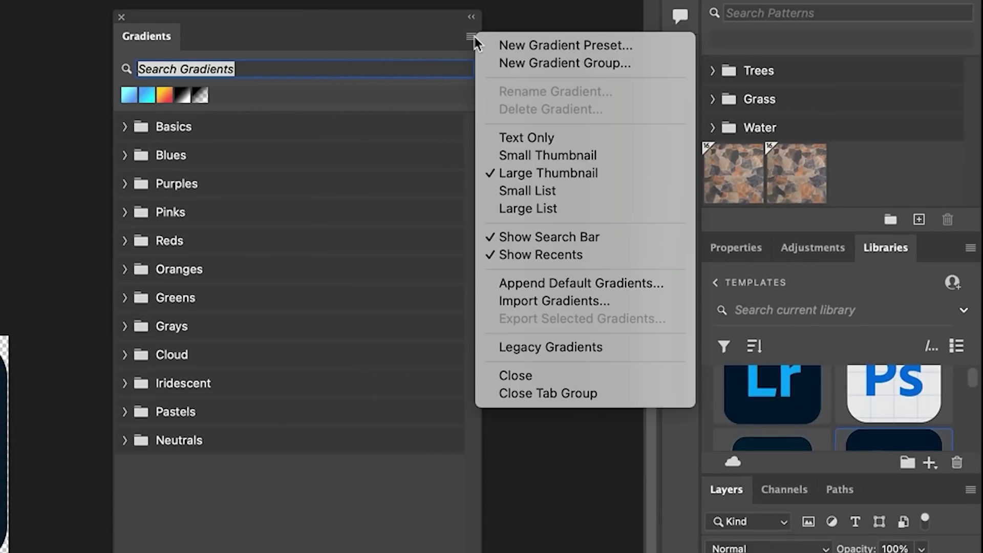
click(565, 347)
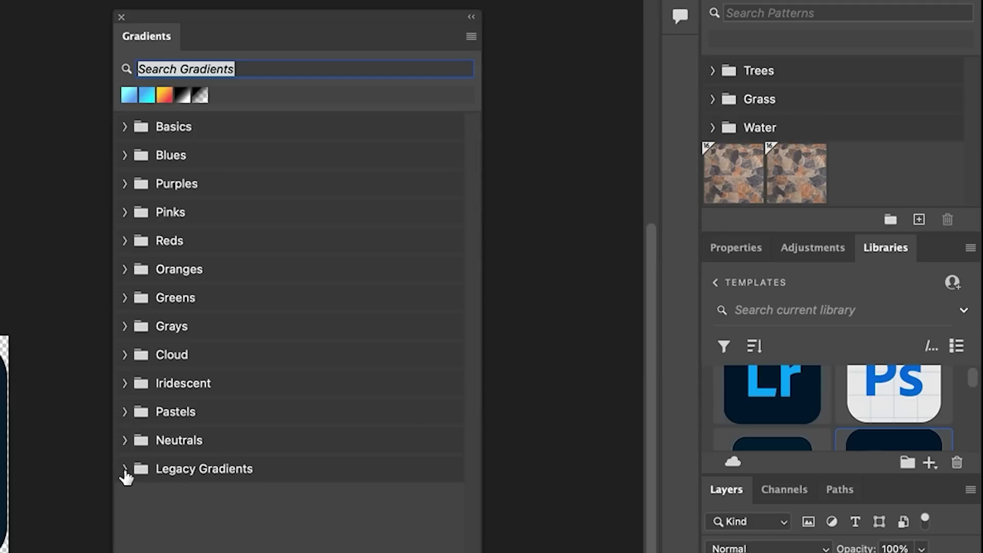
click(125, 470)
scroll(232, 493, down, 3)
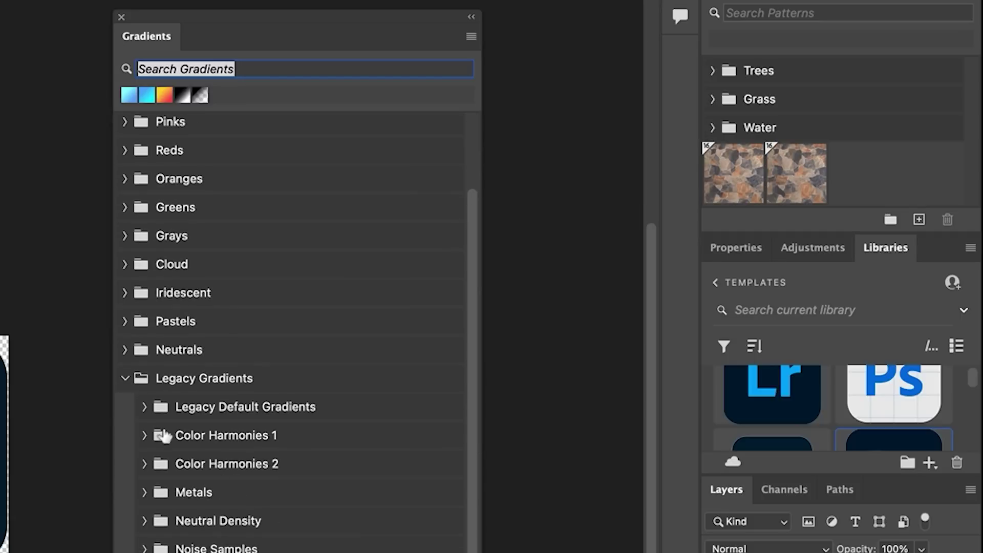
click(144, 407)
scroll(263, 423, down, 8)
scroll(232, 376, down, 2)
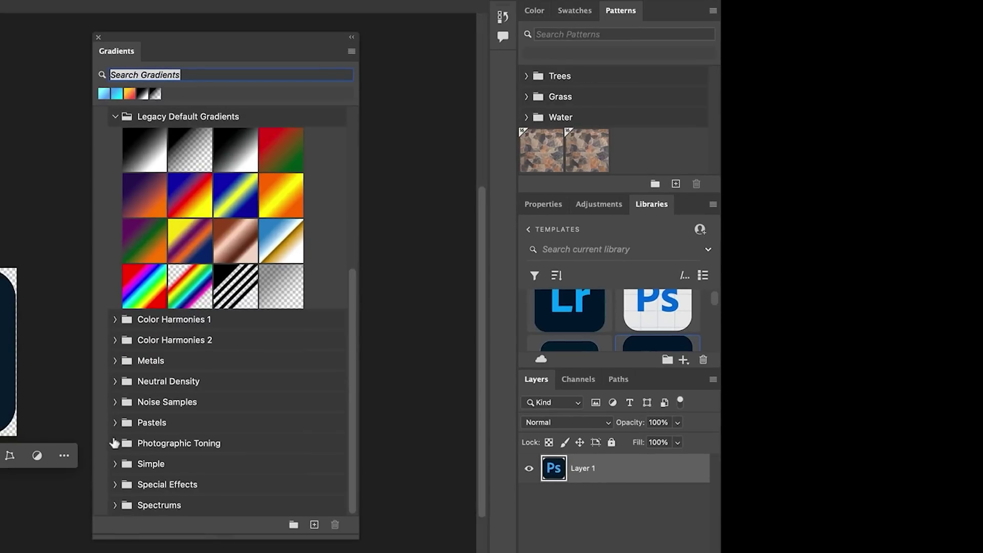
click(115, 443)
scroll(173, 398, down, 5)
scroll(172, 399, down, 4)
scroll(186, 424, up, 15)
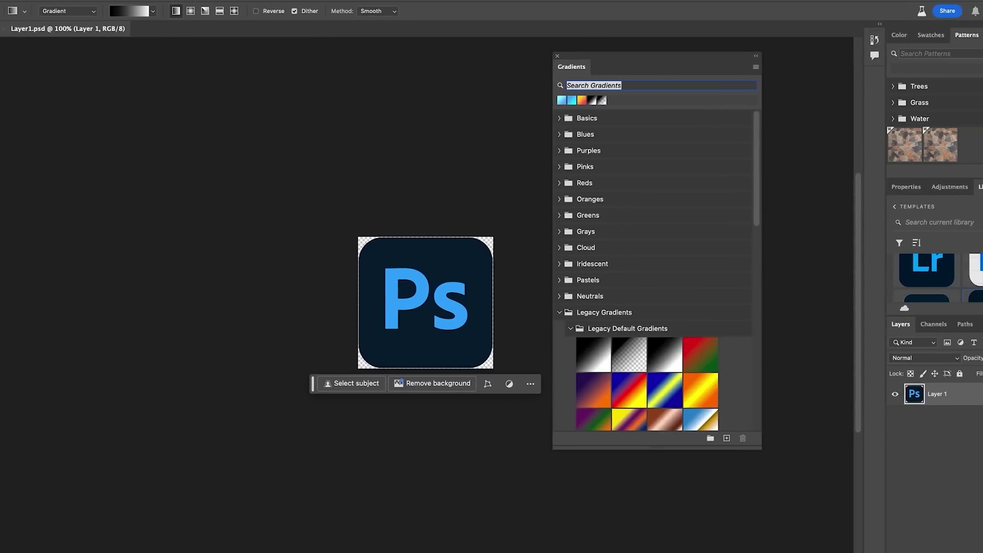
Load Legacy Patterns and More, view the Swatches and Color panels, then open the gradient picker.
click(976, 35)
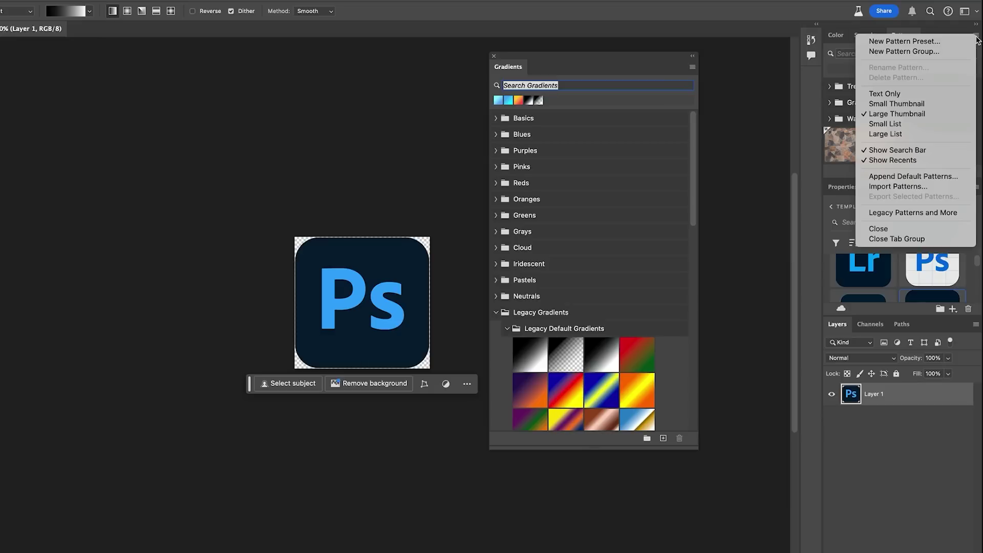
click(930, 214)
click(867, 36)
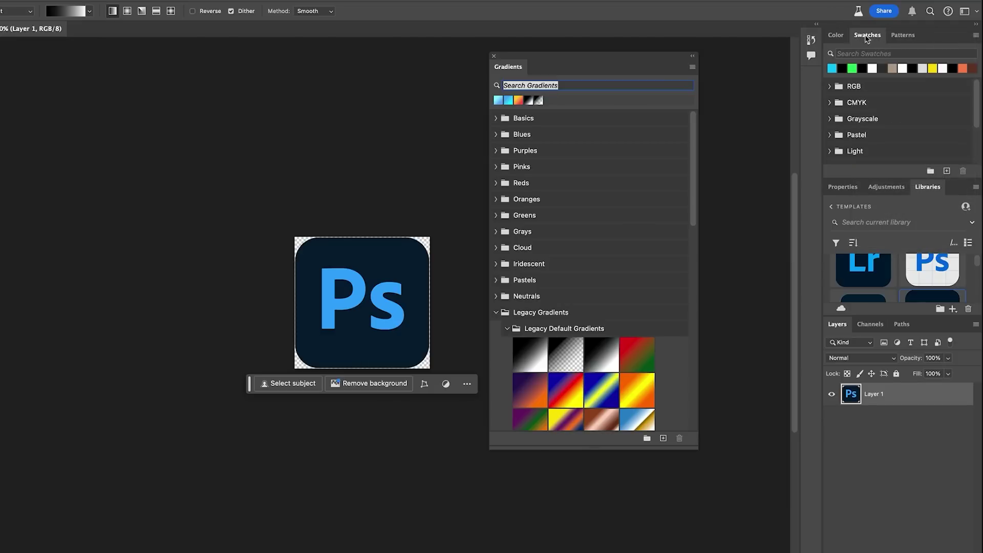
click(838, 36)
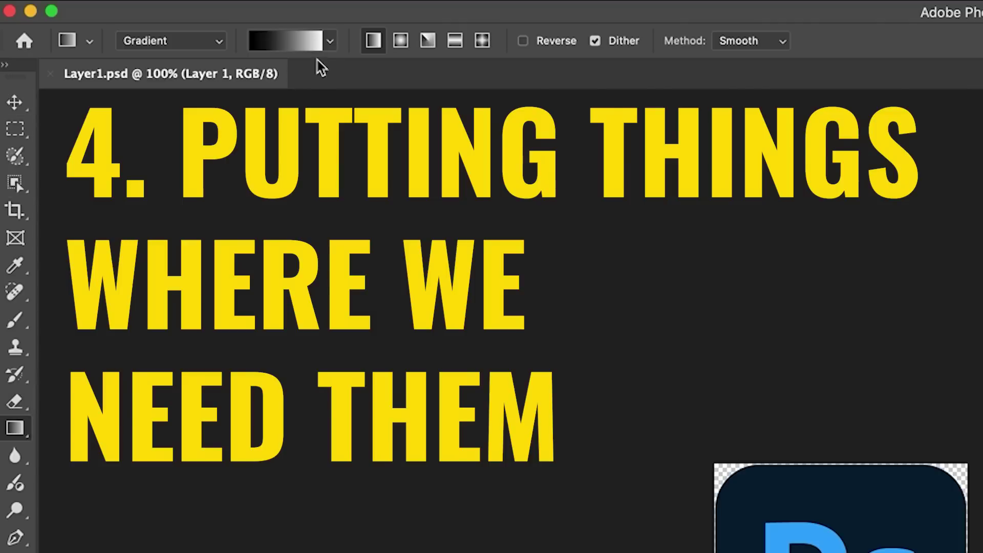
click(330, 42)
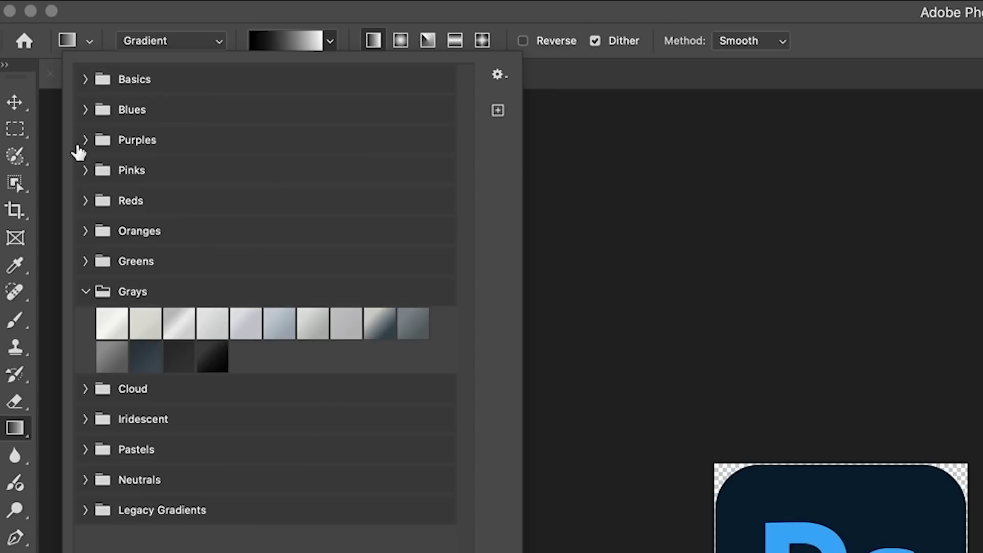
Expand Basics, select its three gradients and drag them above the Basics folder.
click(86, 80)
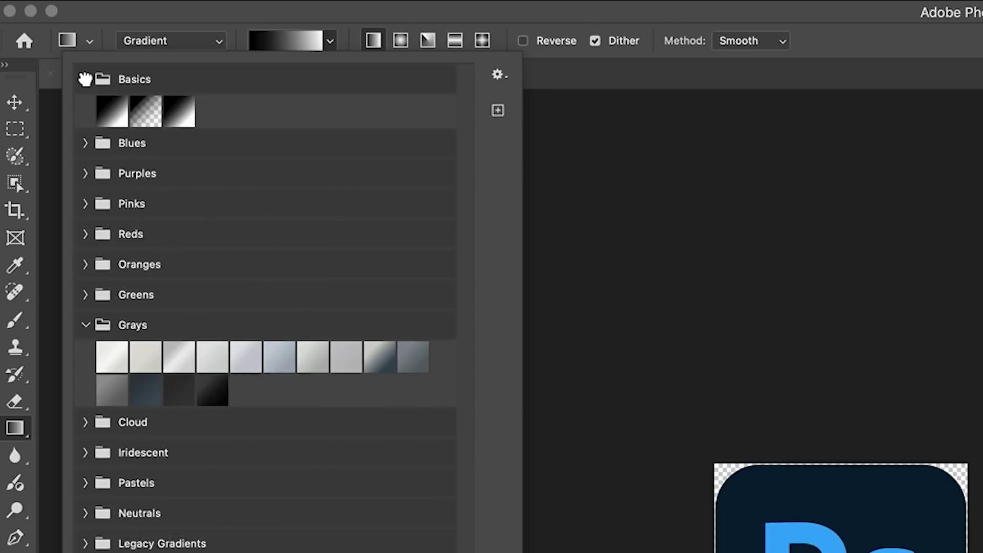
click(108, 109)
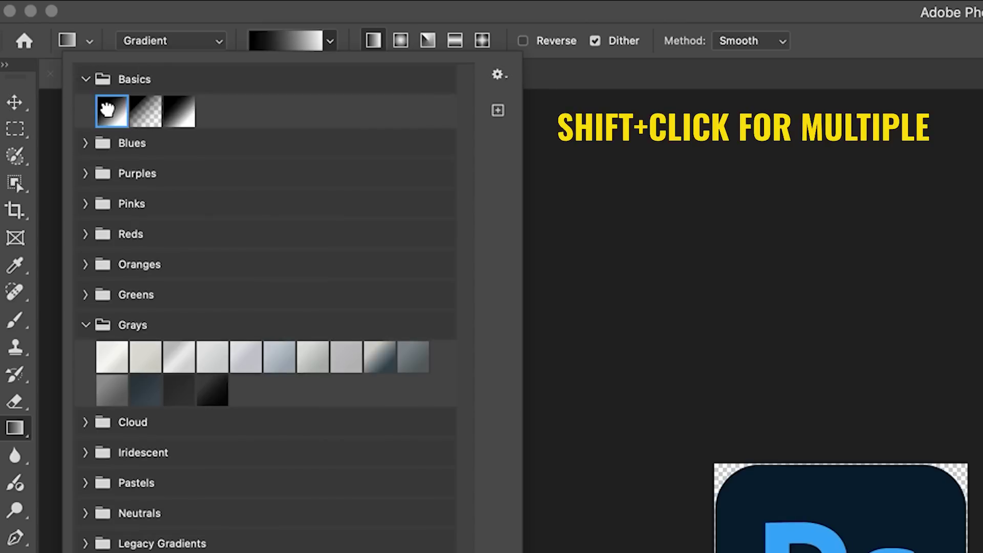
shift+click(145, 110)
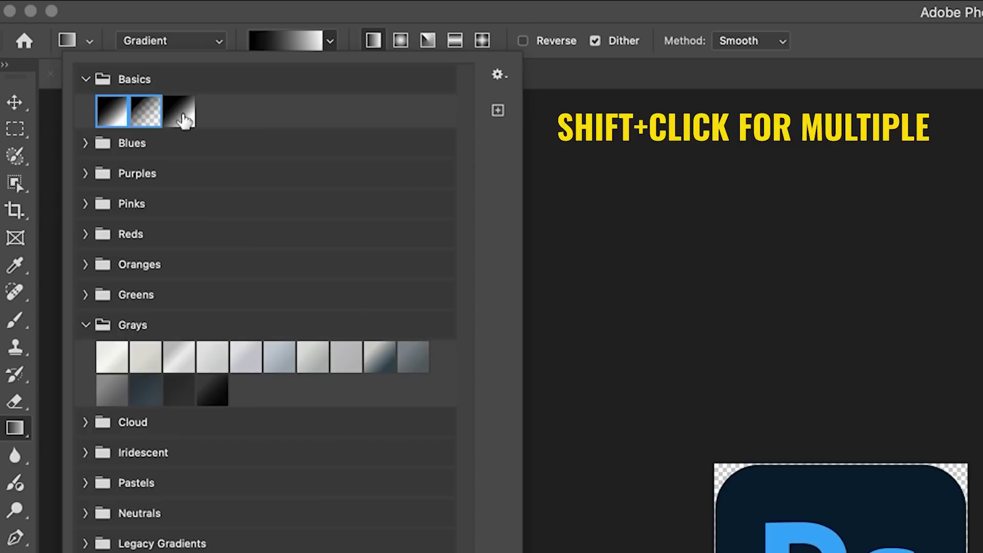
shift+click(179, 118)
drag(179, 119, 171, 71)
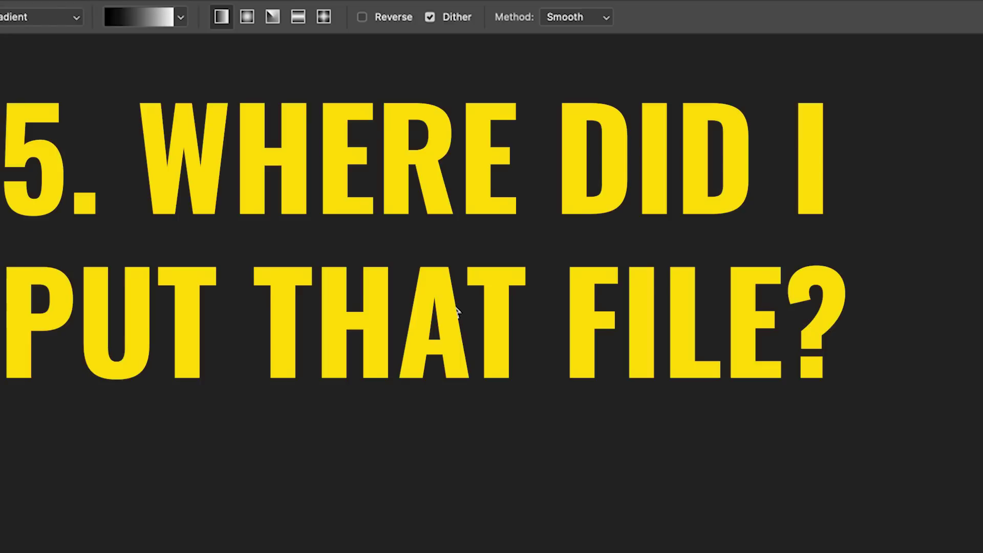
click(52, 1)
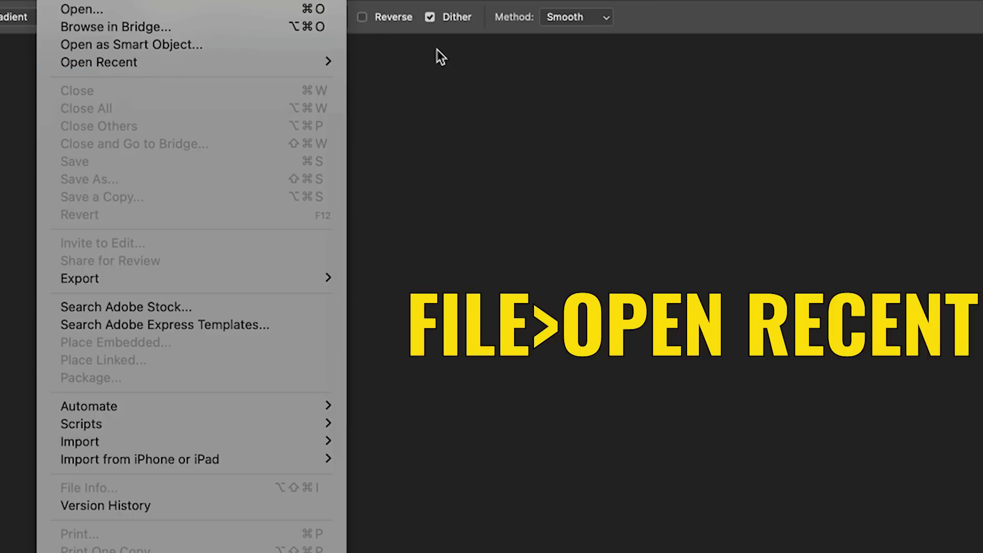
mouse_move(325, 61)
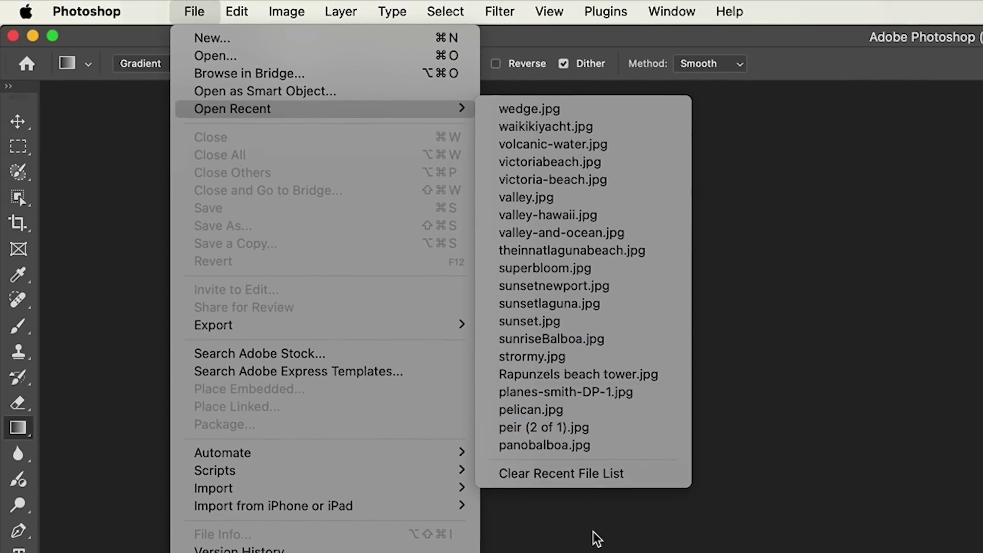
click(459, 491)
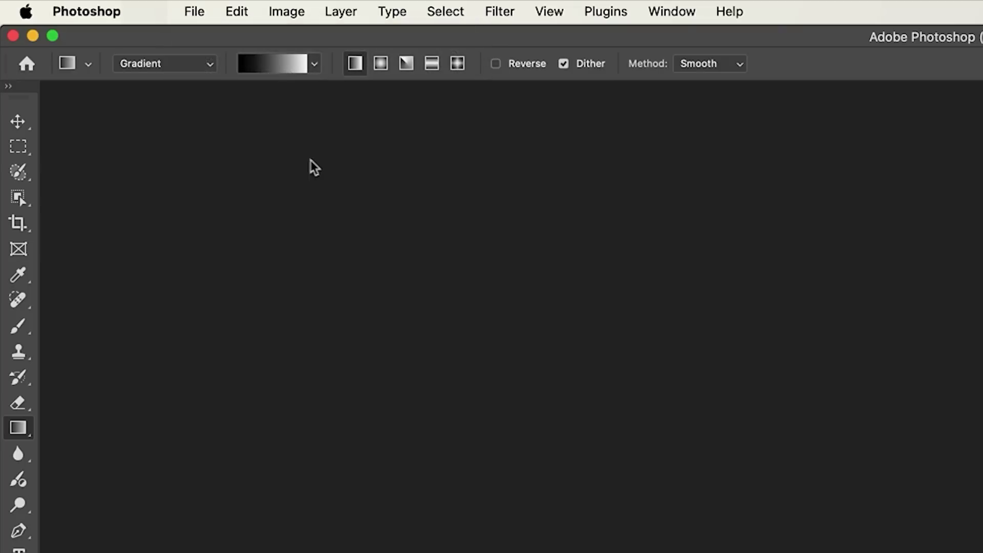
click(98, 8)
mouse_move(105, 84)
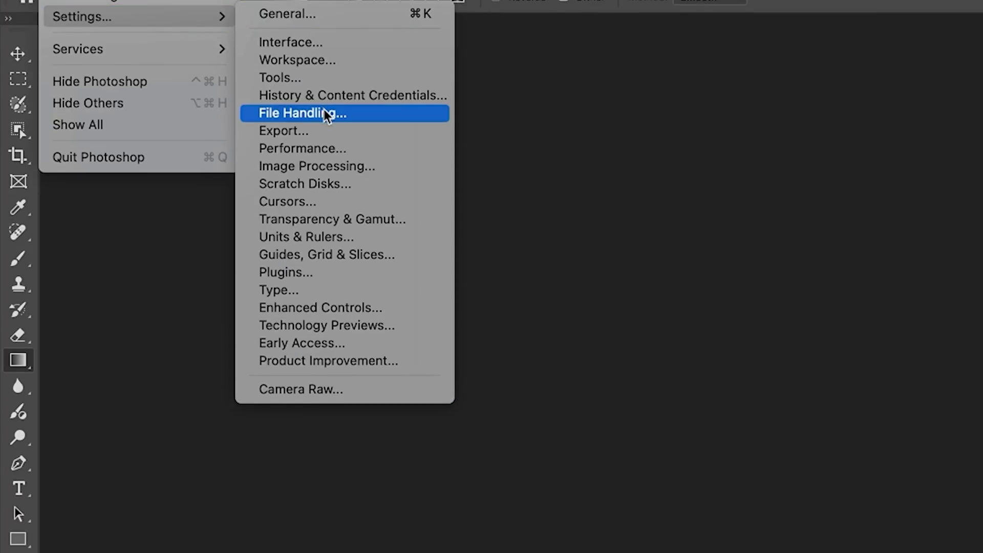
Set Recent File List Contains to 100 in File Handling preferences, then go to Open Recent.
click(326, 113)
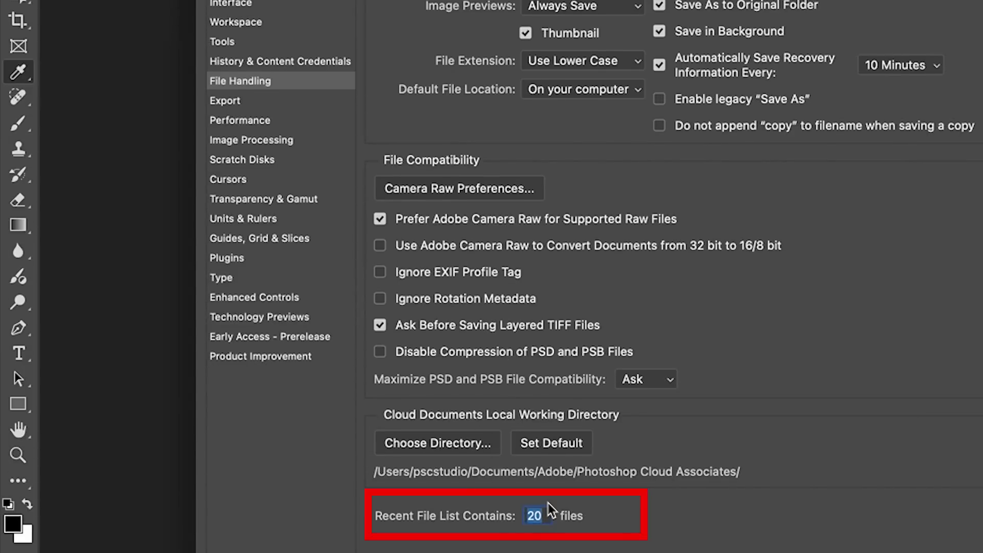
text(100)
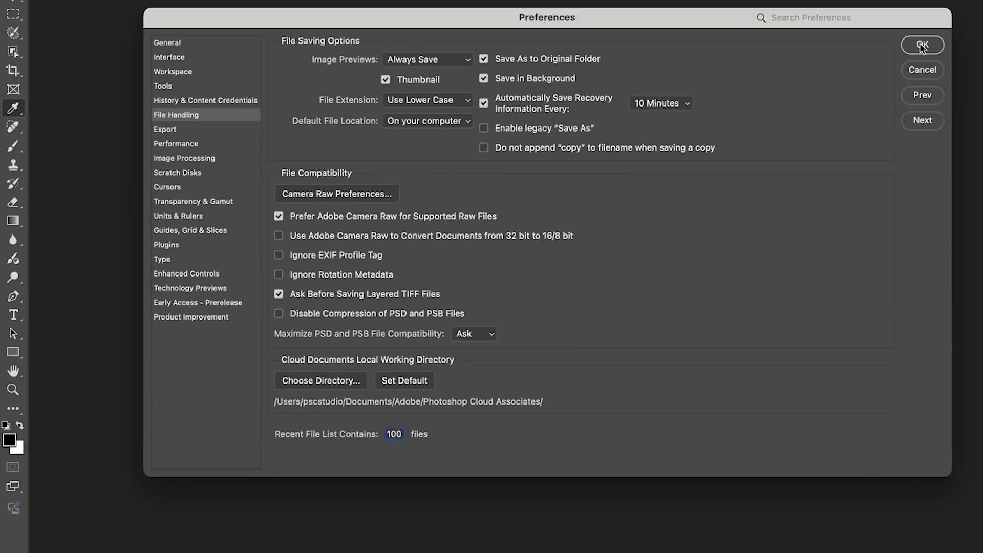
key(Return)
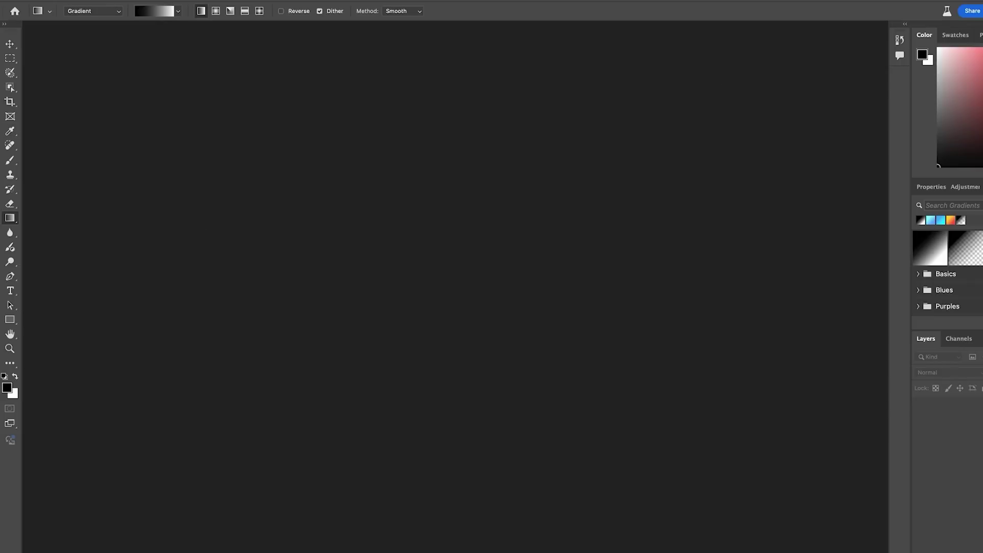
click(110, 0)
mouse_move(131, 36)
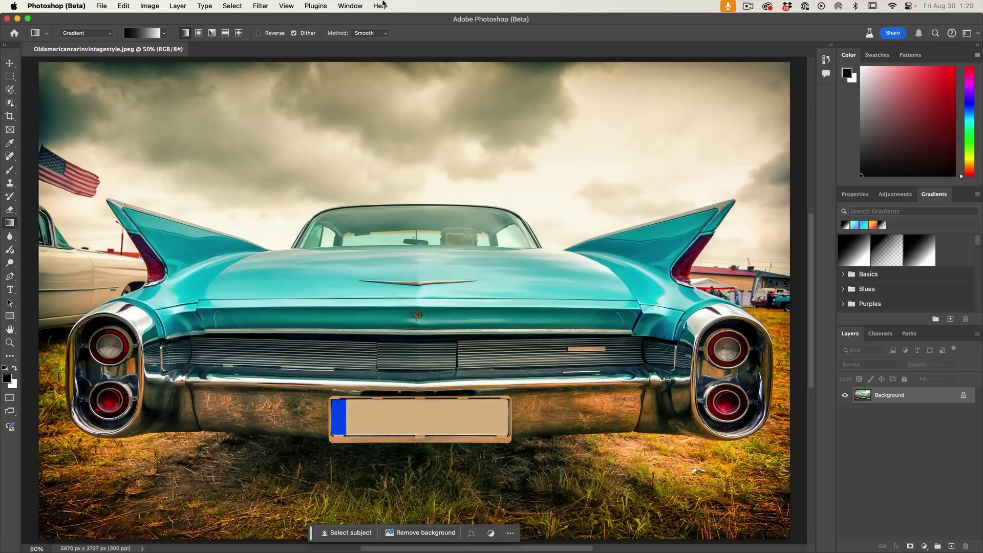
Switch Photoshop to the Photography workspace.
click(351, 6)
mouse_move(399, 28)
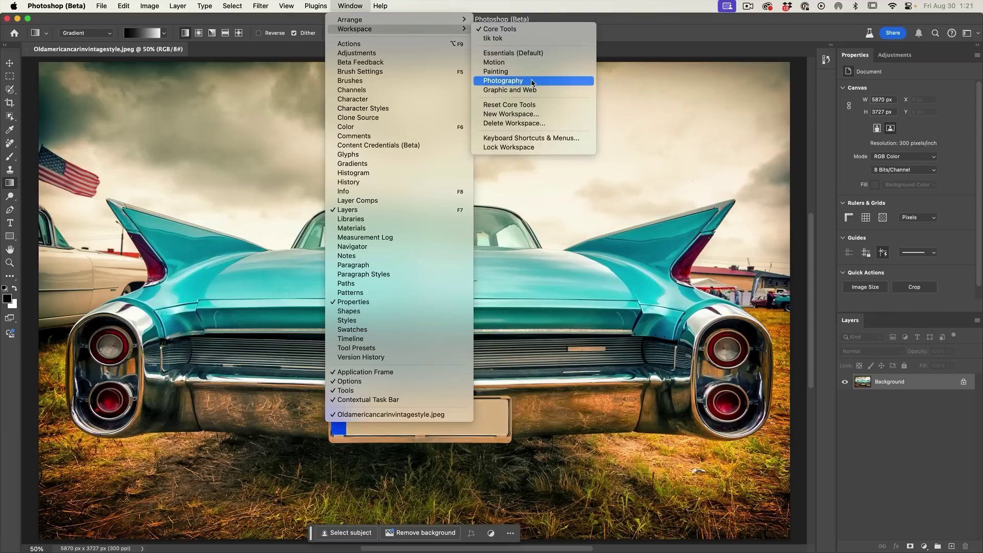
click(532, 80)
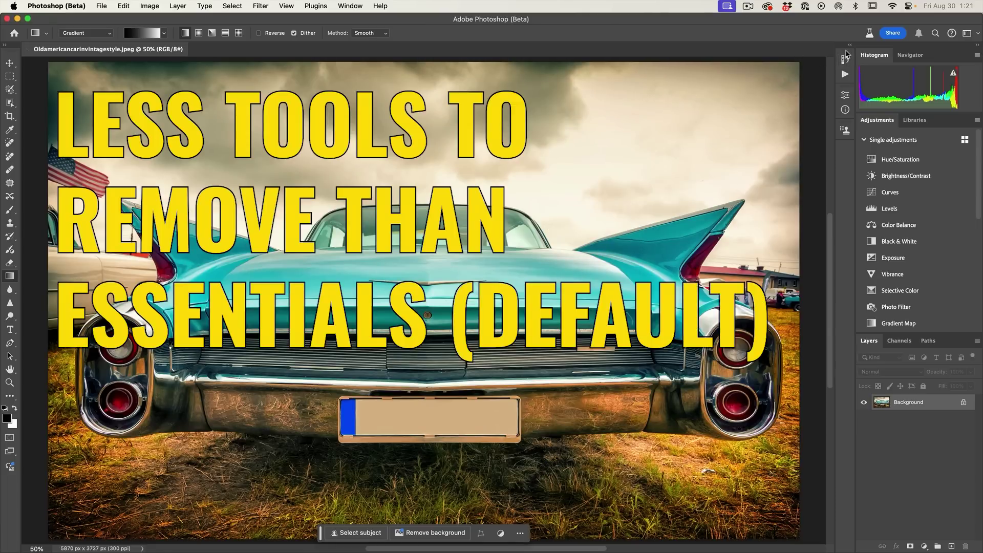
Drag the extra icon panel groups out of the right dock and close them.
drag(846, 54, 519, 112)
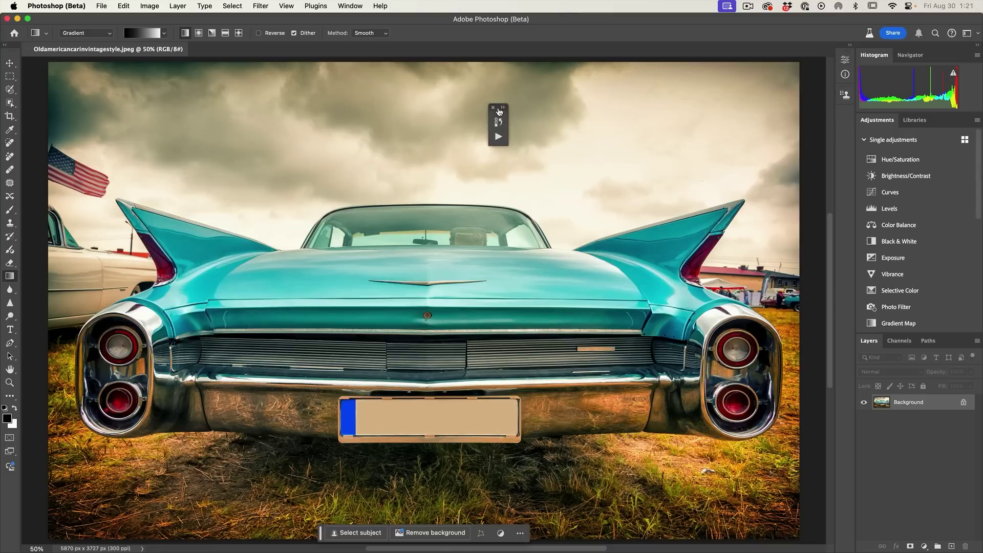
click(495, 108)
drag(846, 59, 588, 97)
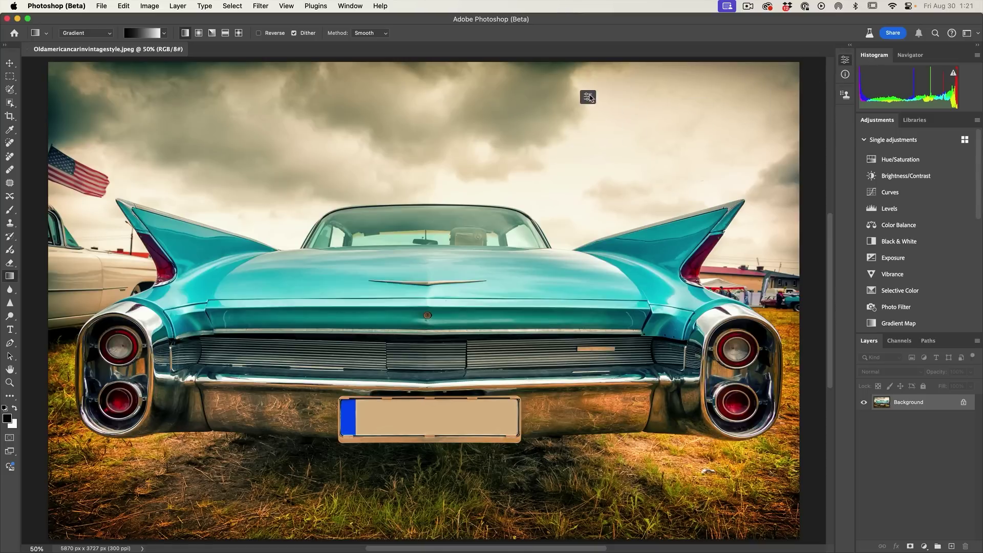
drag(845, 59, 646, 124)
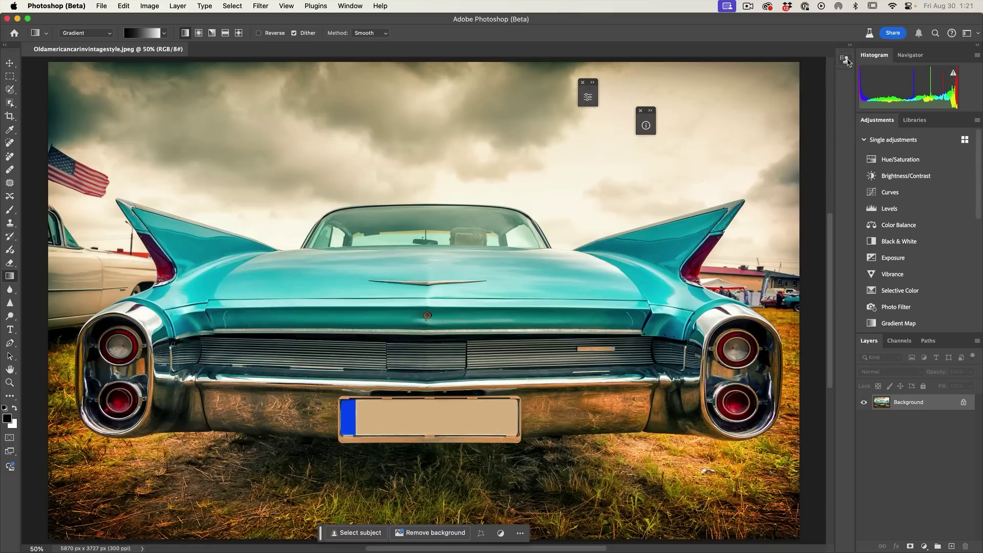
drag(845, 60, 574, 142)
click(573, 141)
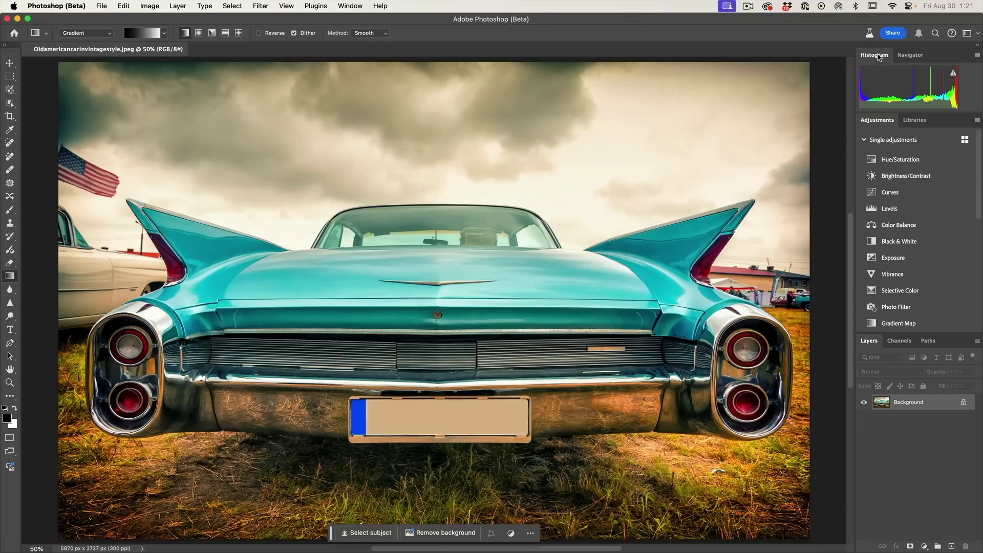
Remove Histogram, Navigator and Libraries from the dock, then dock Properties above Layers.
drag(874, 55, 941, 103)
drag(877, 55, 849, 105)
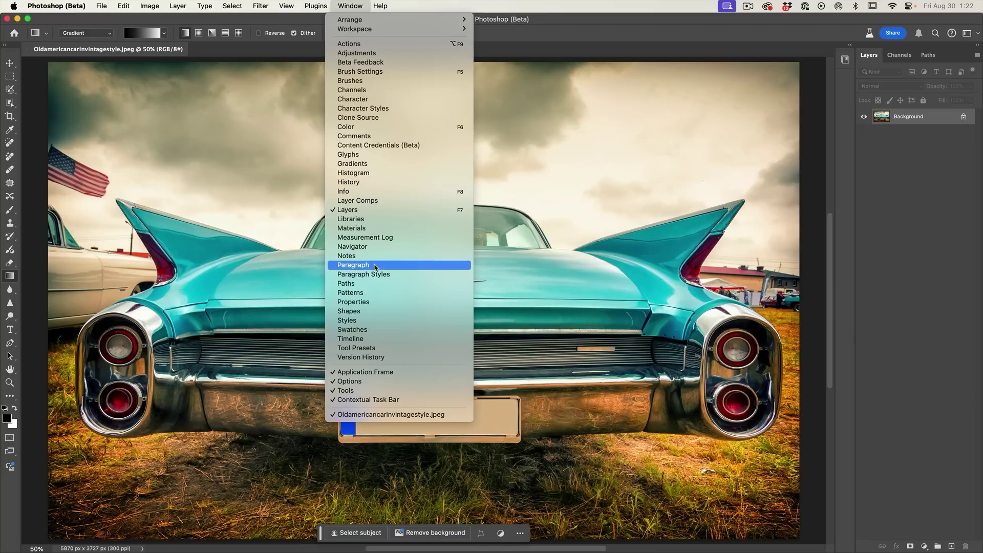
click(381, 304)
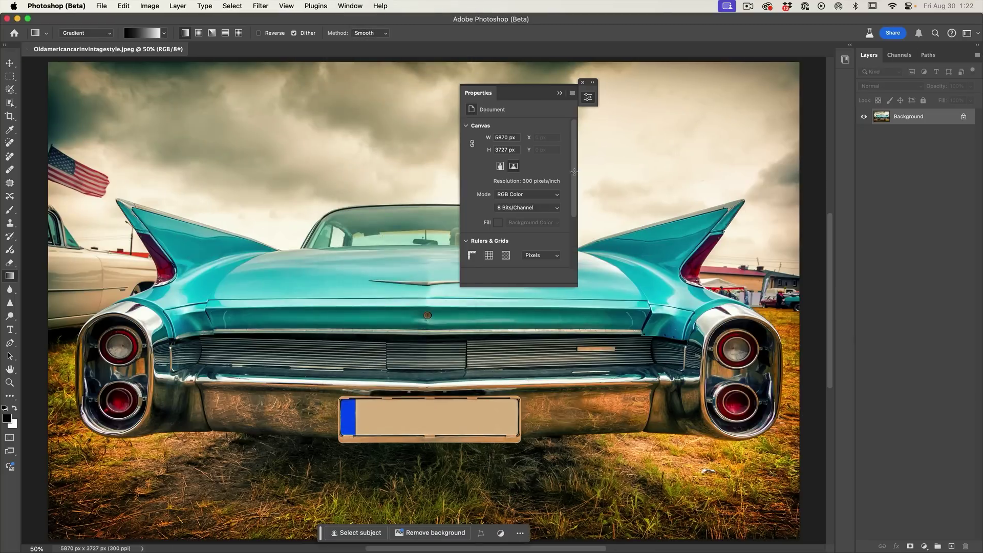
drag(468, 84, 887, 51)
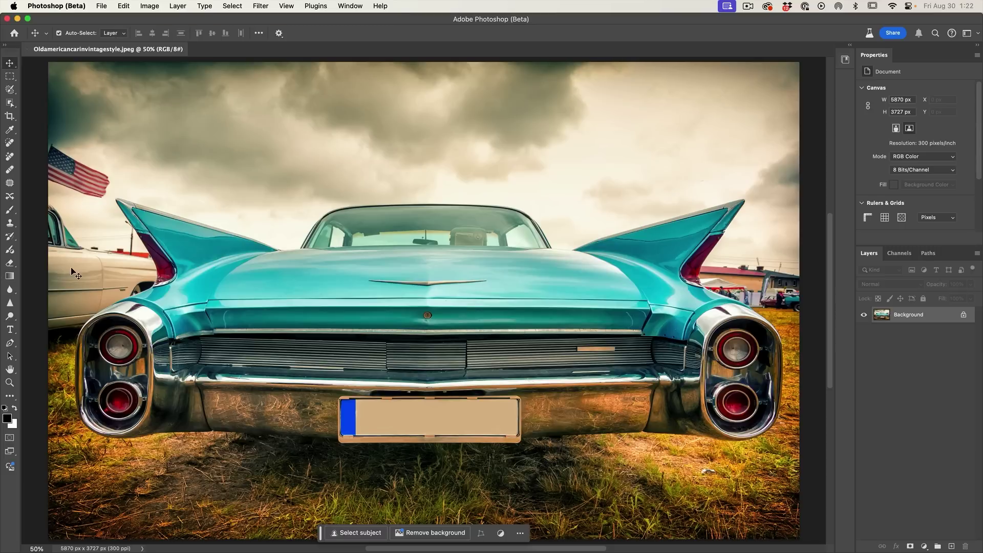
Use Edit Toolbar to restore the default tool set, leaving no extra tools aside.
click(10, 395)
click(10, 397)
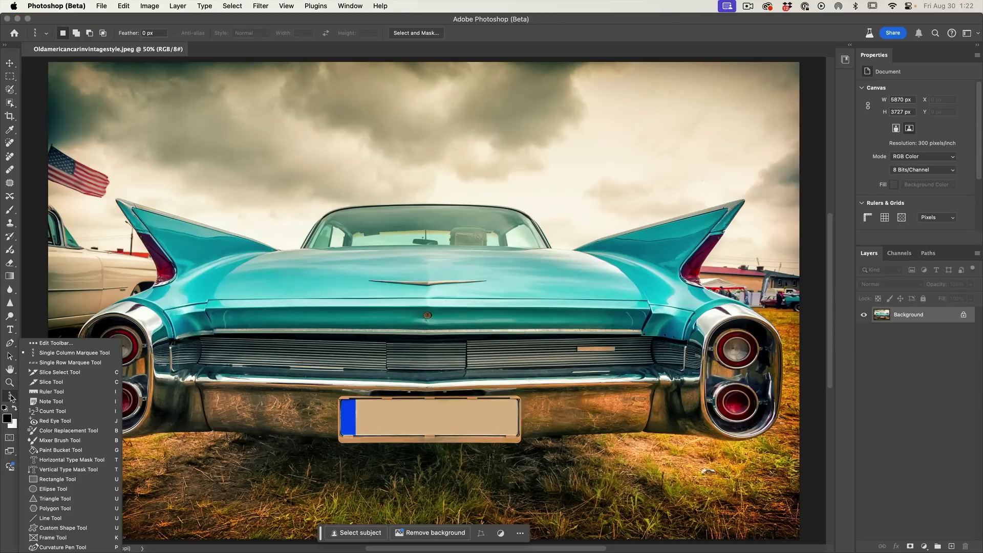
click(71, 350)
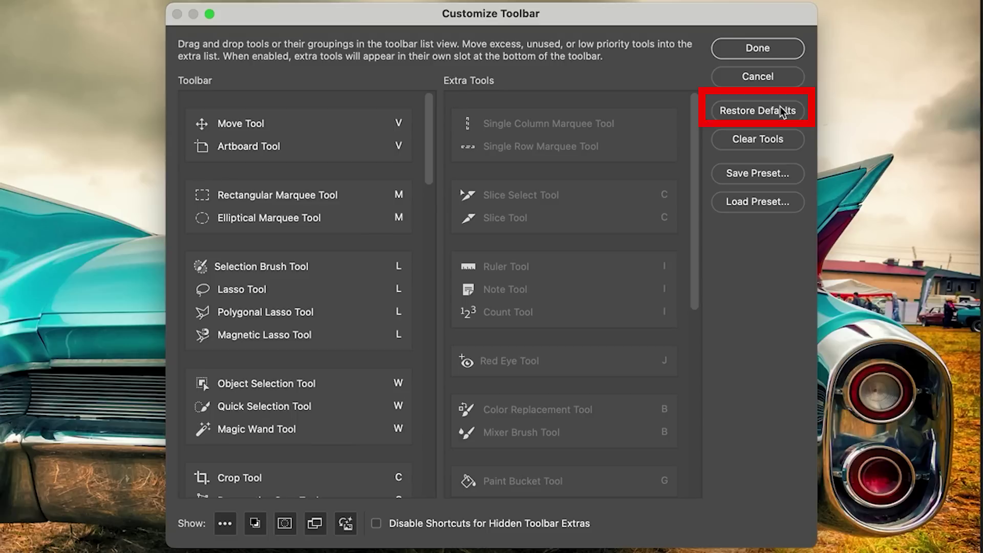
click(674, 172)
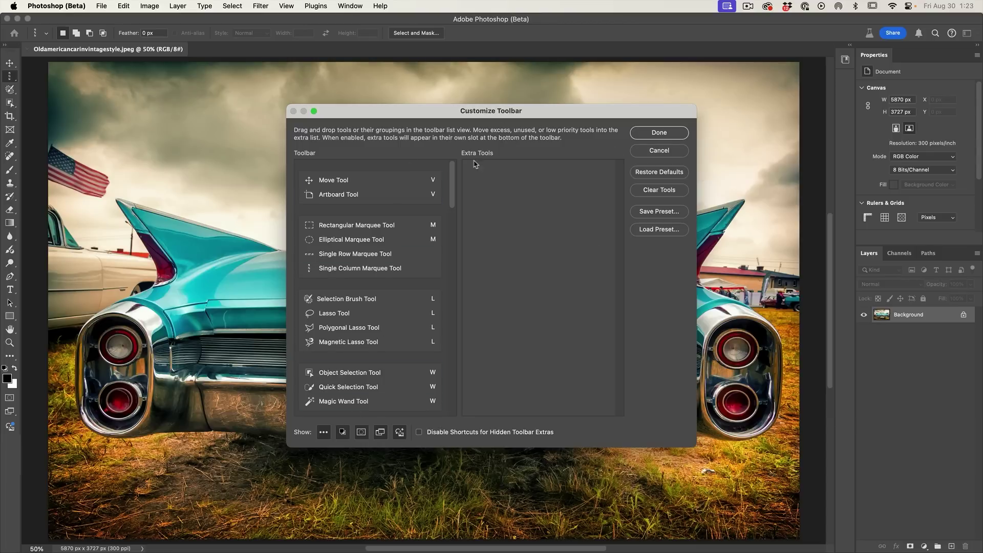
click(659, 134)
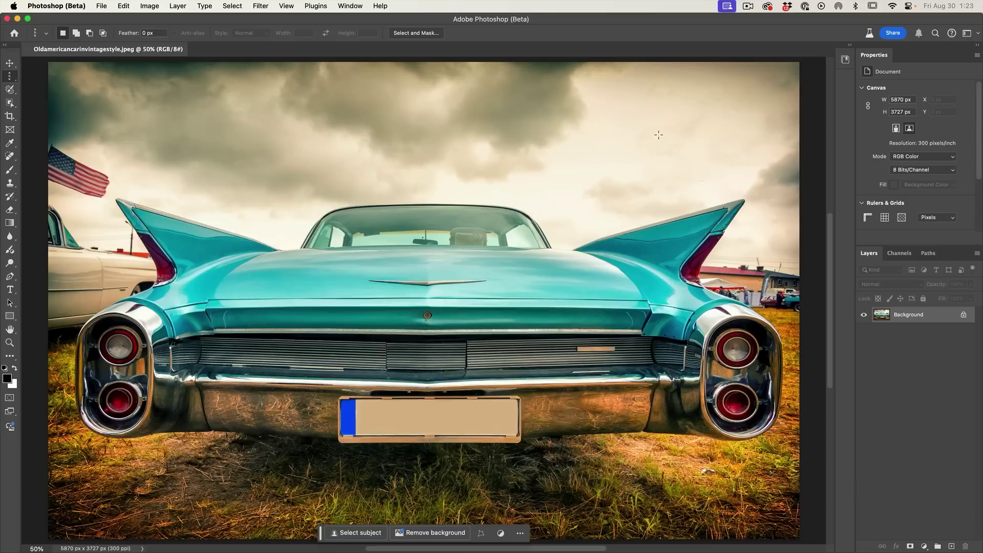
click(345, 5)
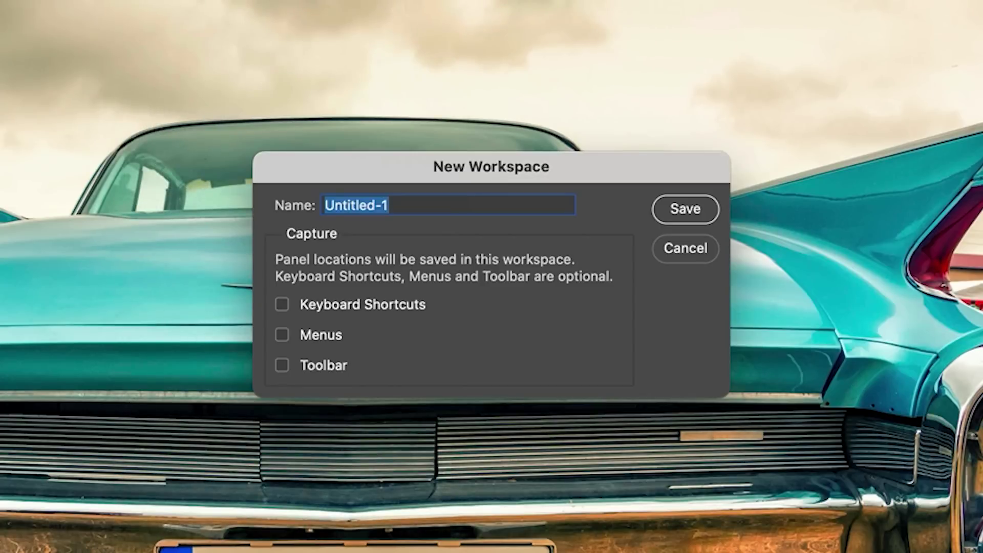
Name the new workspace and include Keyboard Shortcuts, Menus and Toolbar in it.
text(Colin Mi)
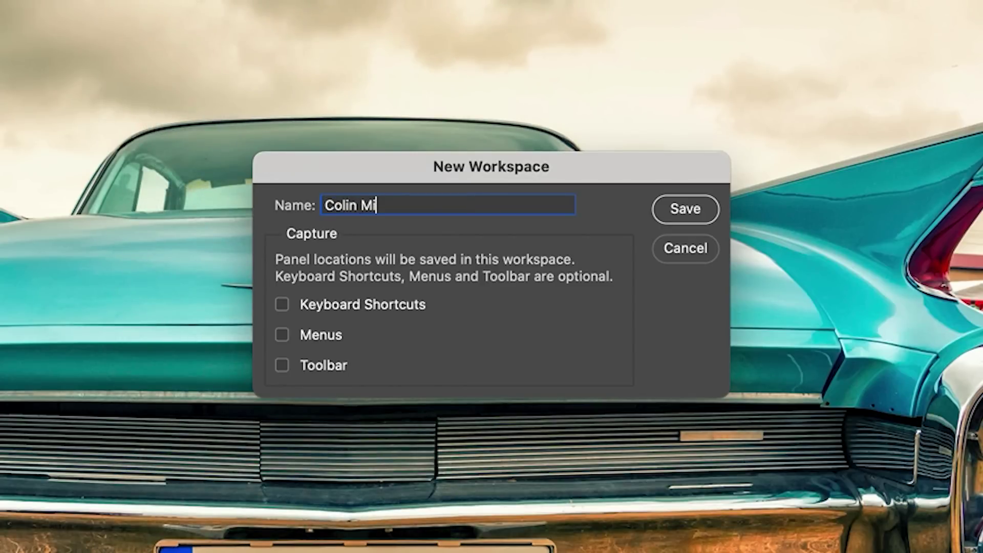
text(n)
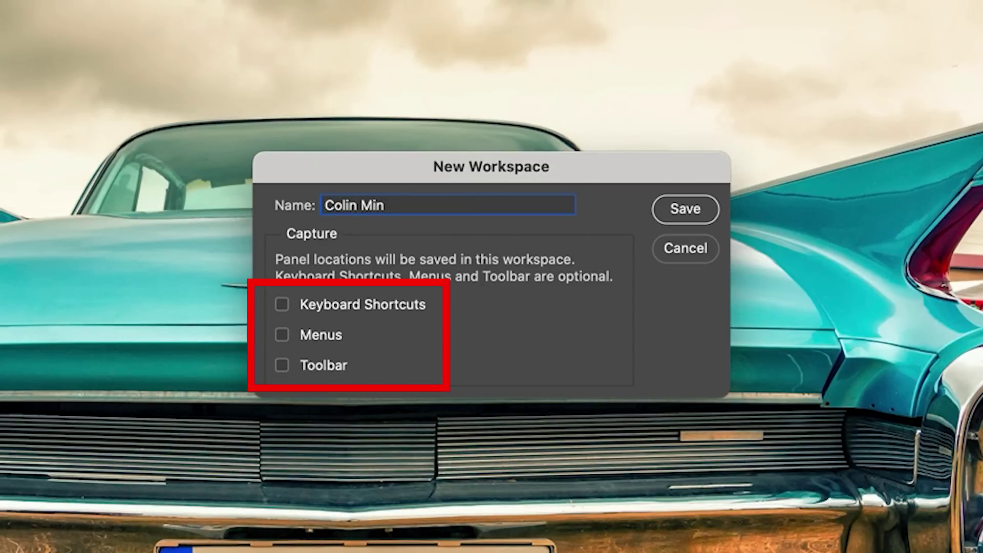
click(287, 302)
click(281, 334)
click(282, 364)
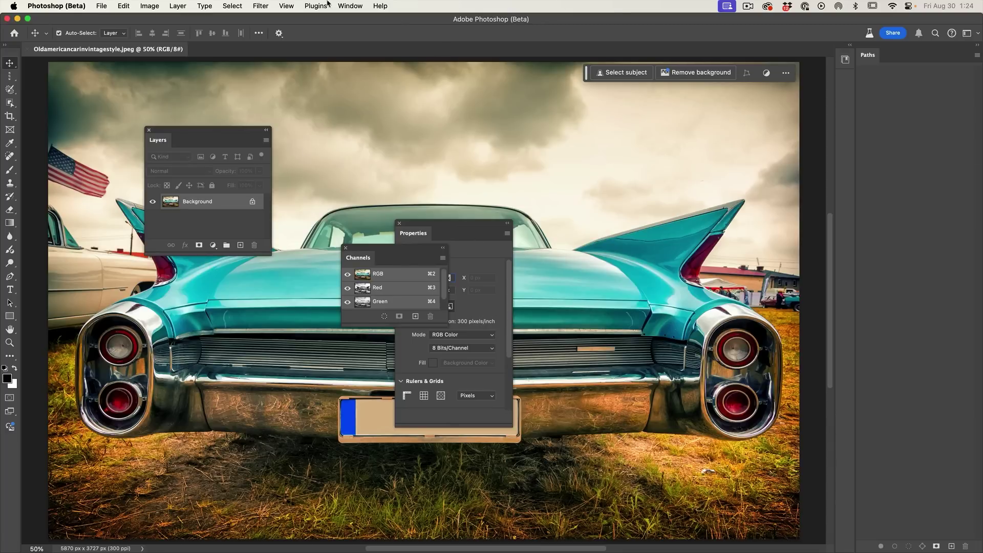
Reset the custom workspace to its saved layout and open the task bar's options to pin it.
click(352, 5)
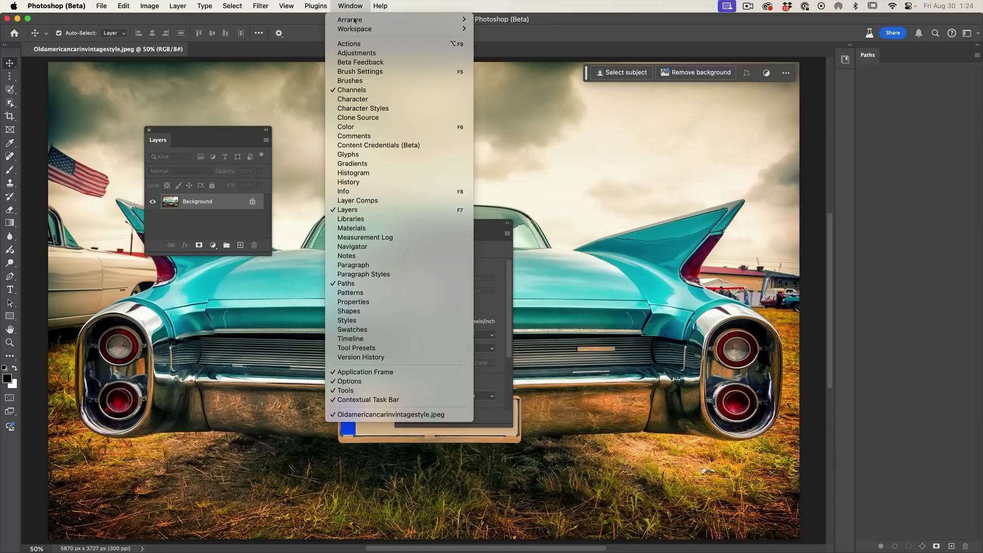
mouse_move(409, 28)
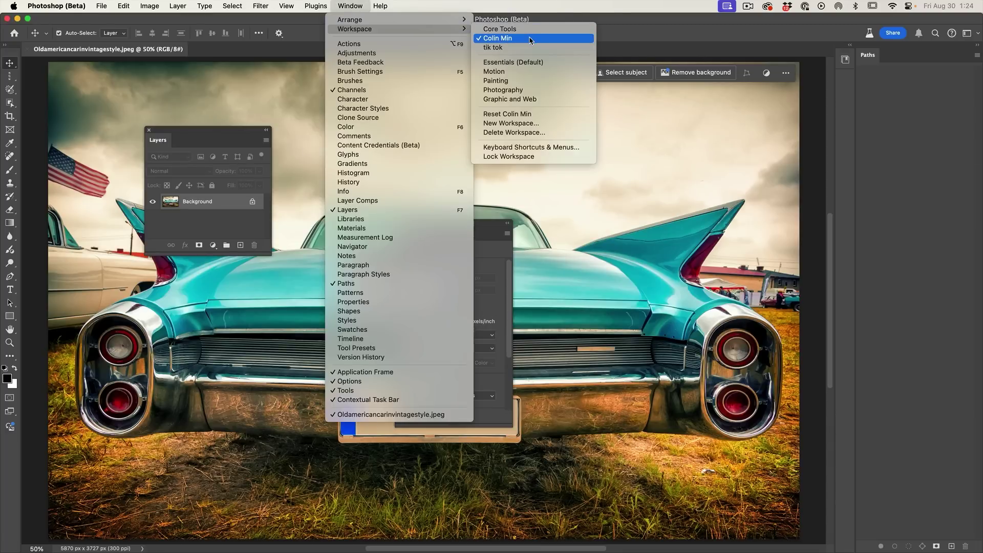
click(540, 114)
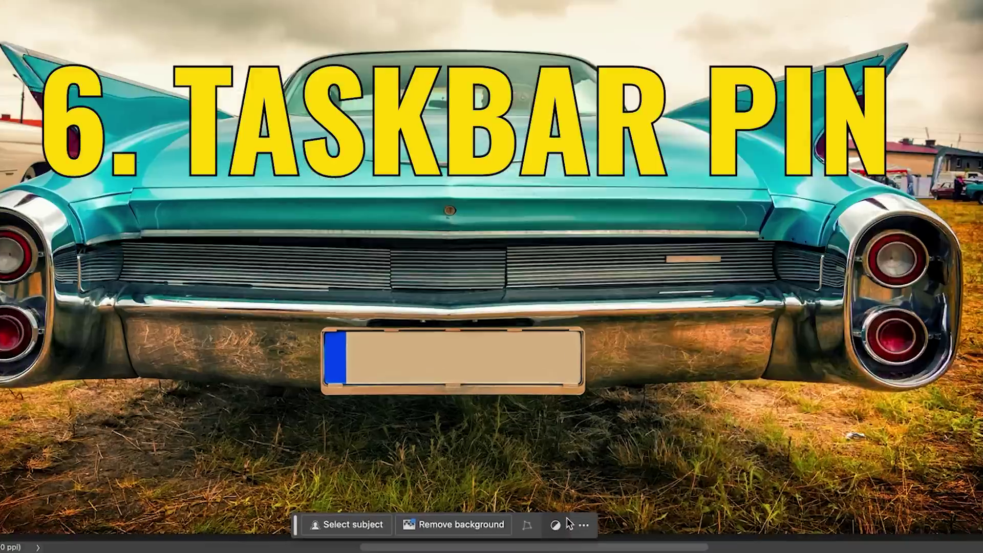
click(520, 533)
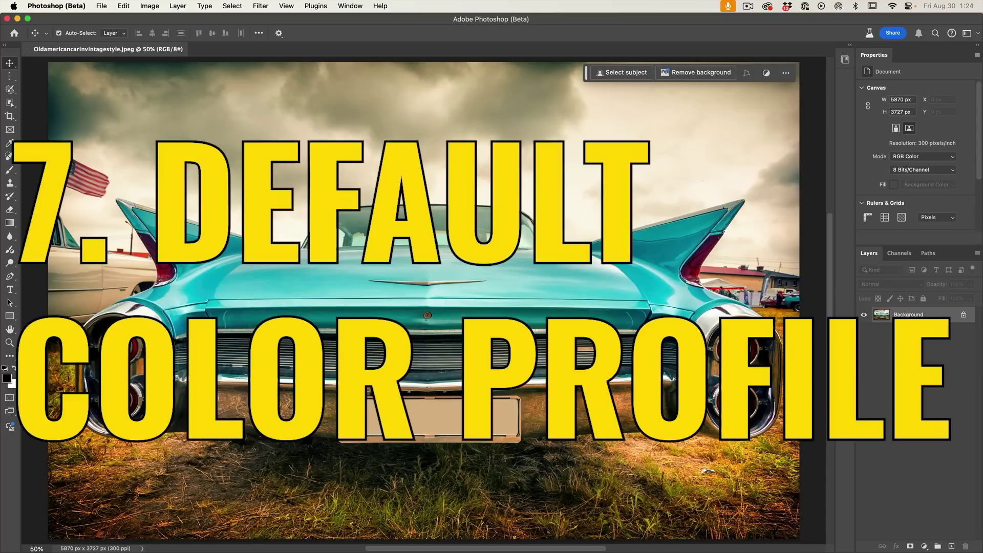
Open Color Settings, keep North America General Purpose 2, and view the RGB working-space profiles.
click(122, 5)
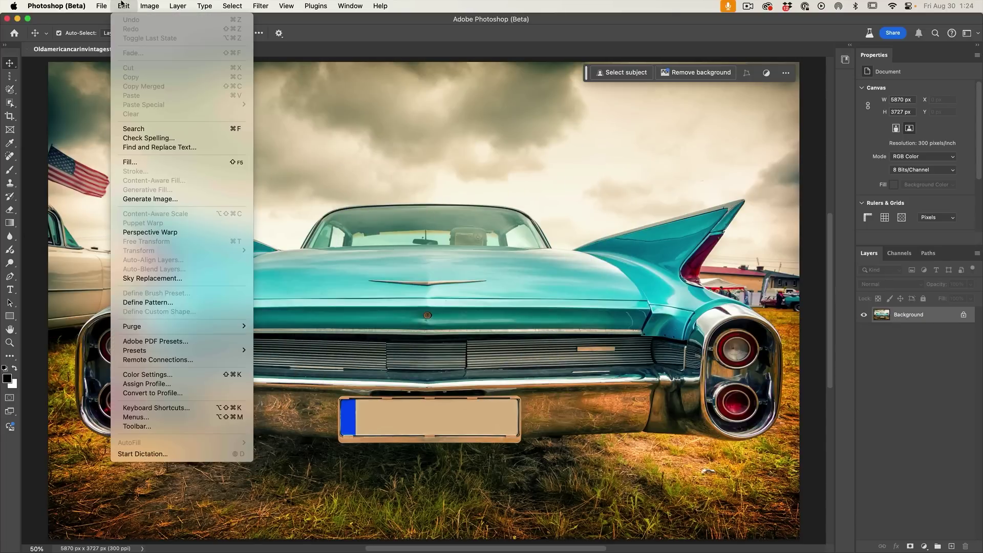
click(174, 378)
click(393, 110)
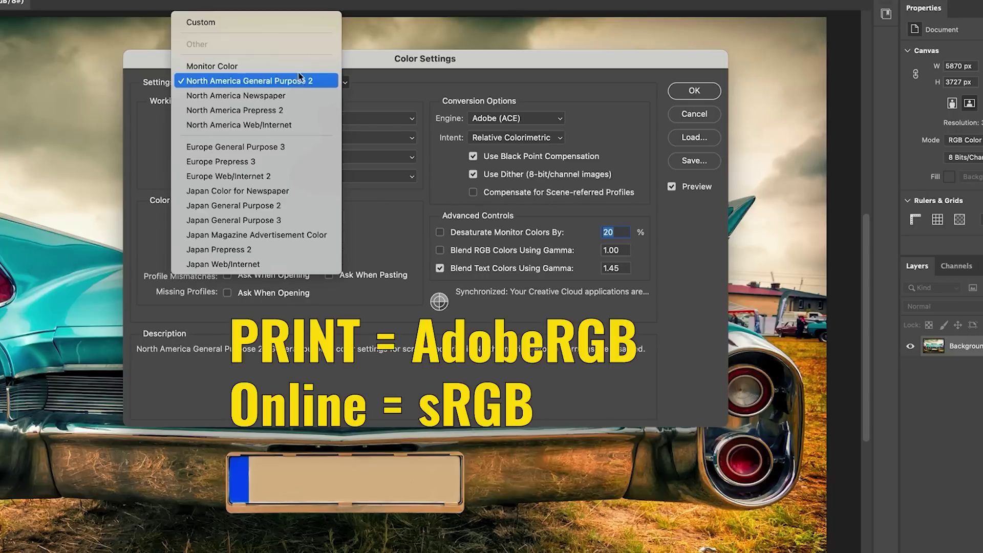
key(Escape)
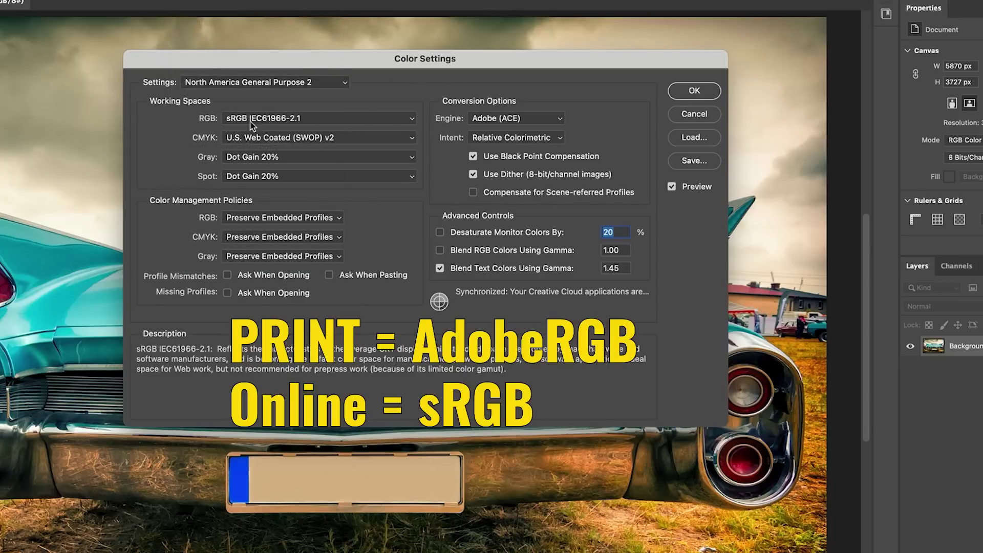
click(280, 119)
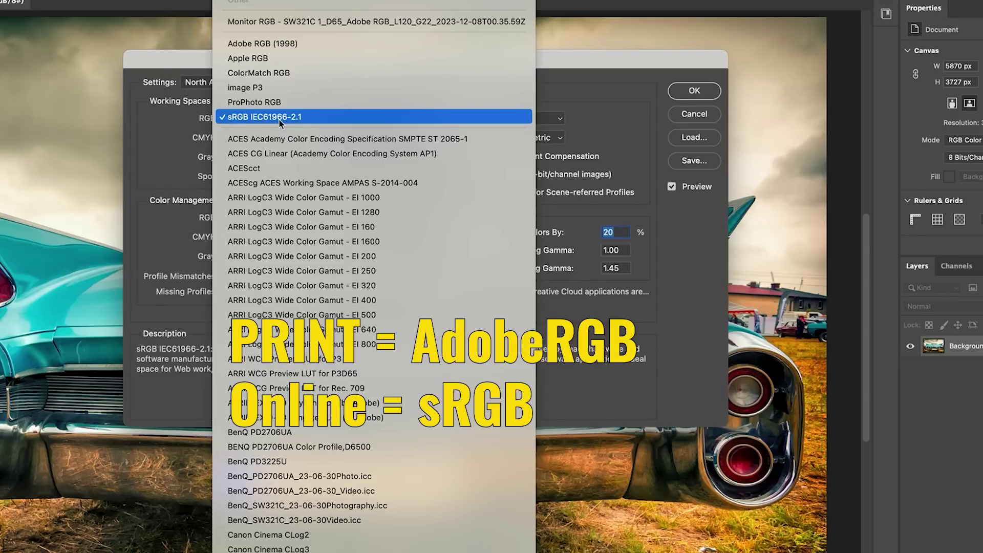